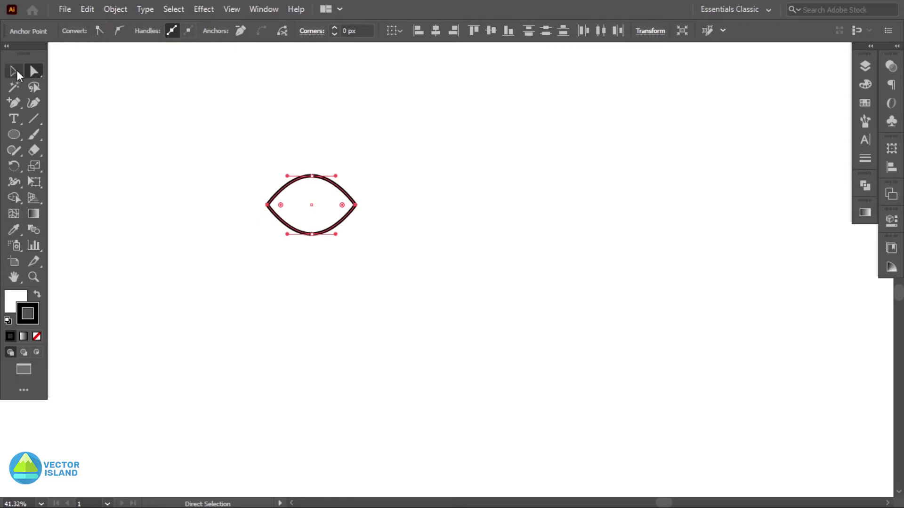
Rotate the almond outline diagonally and reshape its lower edge and upper tip by moving anchor points and a handle.
{"action": "left_click_drag", "start_coordinate": [359, 176], "coordinate": [380, 213]}
{"action": "left_click", "coordinate": [34, 71]}
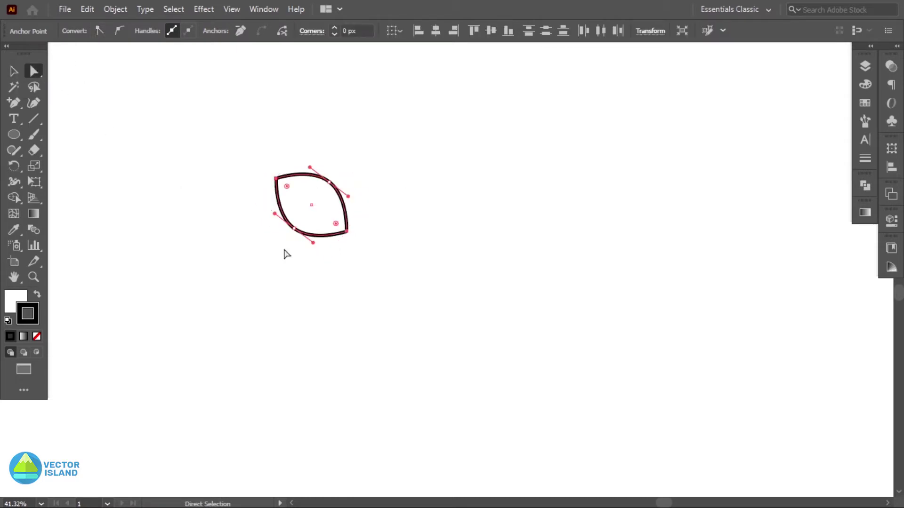
{"action": "left_click_drag", "start_coordinate": [294, 229], "coordinate": [273, 227]}
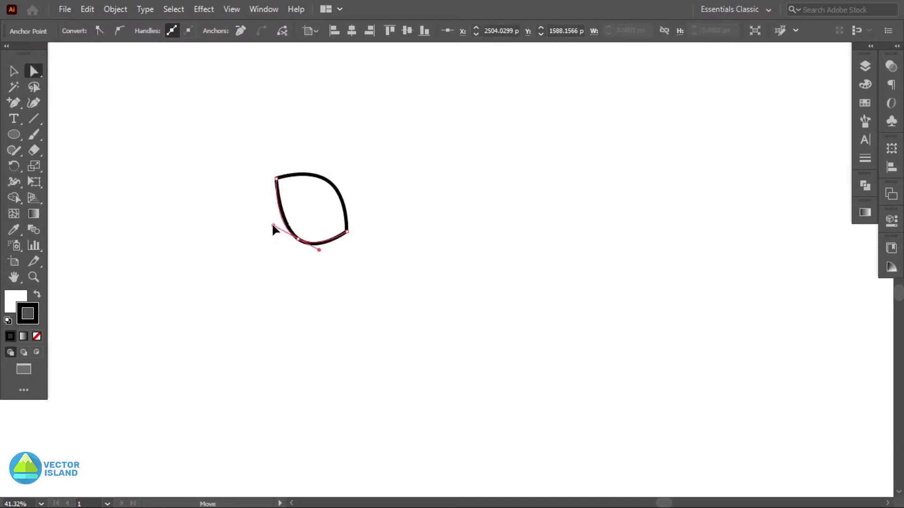
{"action": "left_click_drag", "start_coordinate": [275, 178], "coordinate": [274, 170]}
{"action": "left_click_drag", "start_coordinate": [268, 222], "coordinate": [264, 214]}
{"action": "left_click", "coordinate": [386, 267]}
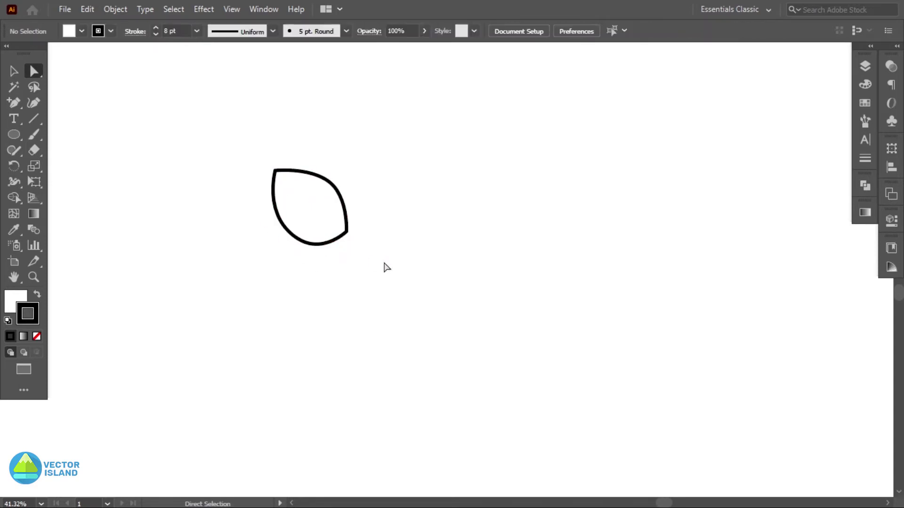
Adjust the handles along the outline's lower edge so the pointed upper tip flows into a petal-like curve.
{"action": "left_click", "coordinate": [286, 178]}
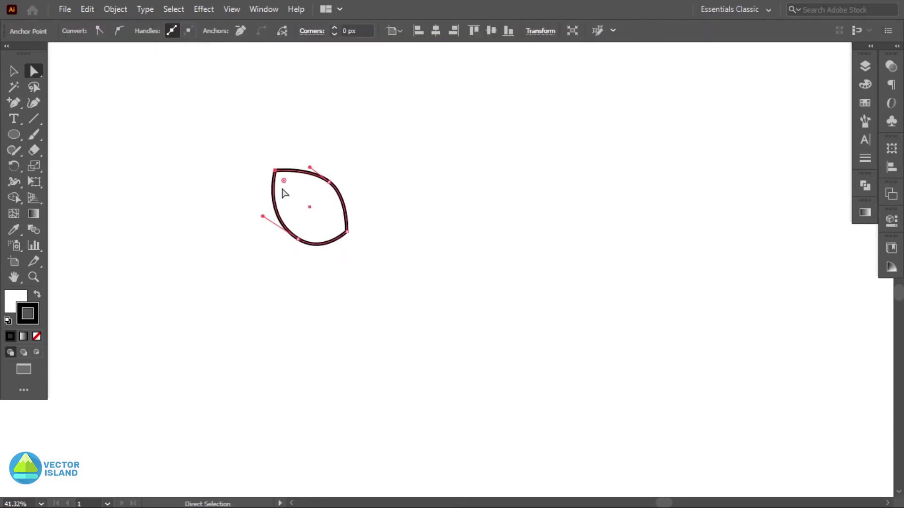
{"action": "left_click_drag", "start_coordinate": [262, 216], "coordinate": [275, 171]}
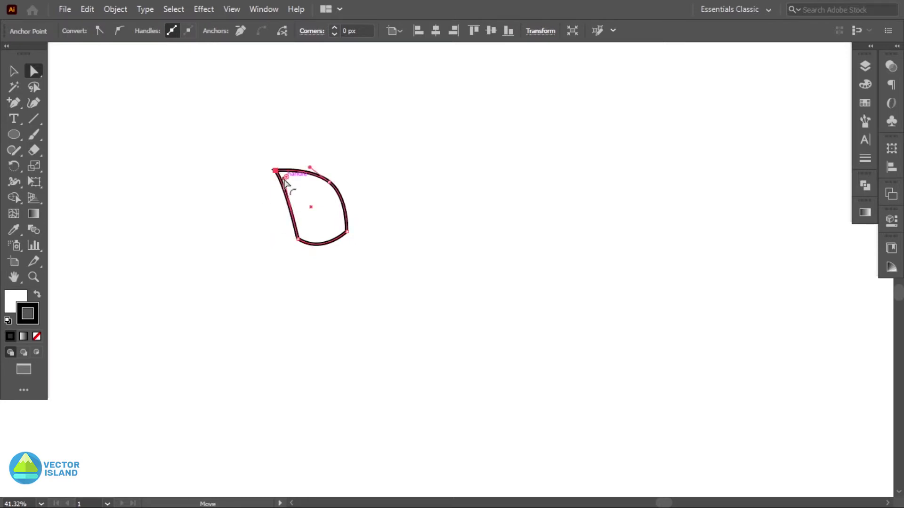
{"action": "left_click_drag", "start_coordinate": [301, 242], "coordinate": [349, 202]}
{"action": "key", "text": "v"}
{"action": "left_click", "coordinate": [450, 180]}
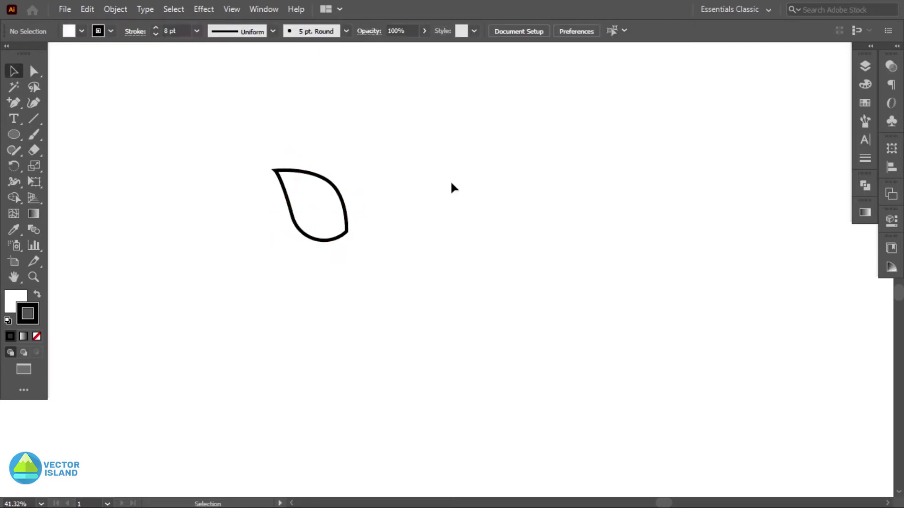
Scale the petal outline down slightly in two passes.
{"action": "left_click", "coordinate": [347, 222]}
{"action": "left_click_drag", "start_coordinate": [357, 235], "coordinate": [320, 243]}
{"action": "left_click", "coordinate": [382, 248]}
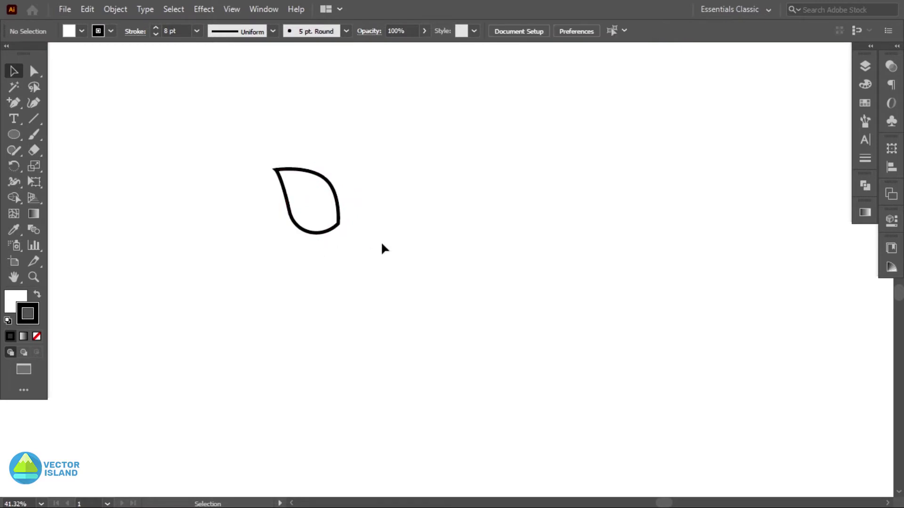
{"action": "left_click", "coordinate": [339, 200]}
{"action": "left_click_drag", "start_coordinate": [290, 154], "coordinate": [294, 160]}
{"action": "left_click", "coordinate": [226, 136]}
{"action": "left_click", "coordinate": [34, 71]}
{"action": "left_click", "coordinate": [14, 71]}
Fill the petal with bright red FF2C00.
{"action": "left_click", "coordinate": [292, 212]}
{"action": "left_click", "coordinate": [15, 302]}
{"action": "left_click_drag", "start_coordinate": [716, 201], "coordinate": [711, 181]}
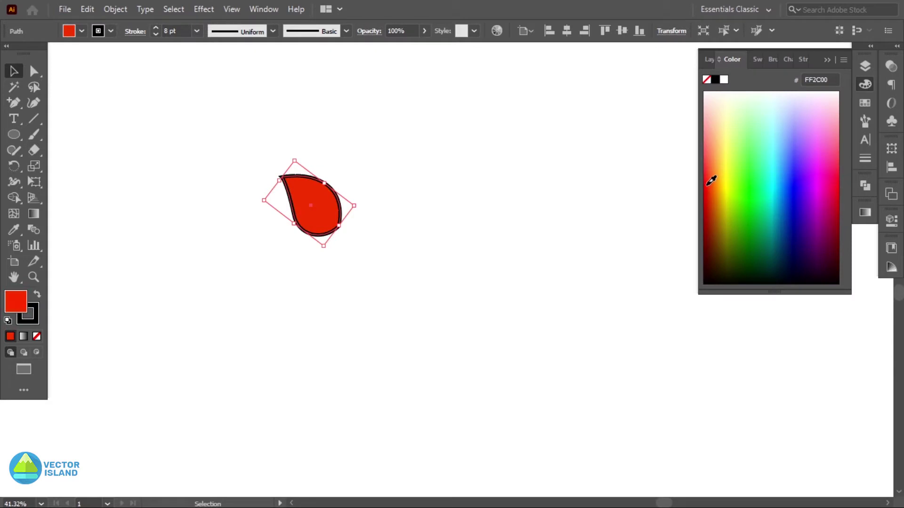
{"action": "left_click", "coordinate": [820, 64]}
{"action": "left_click", "coordinate": [455, 168]}
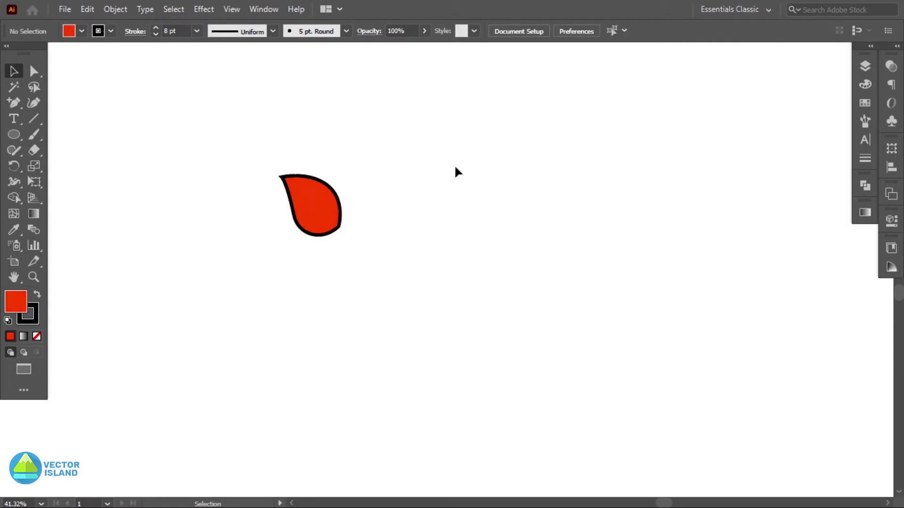
Draw a closed Pen tool shape over the petal's lower half, with an S-curved edge running from tip to base.
{"action": "left_click", "coordinate": [14, 103]}
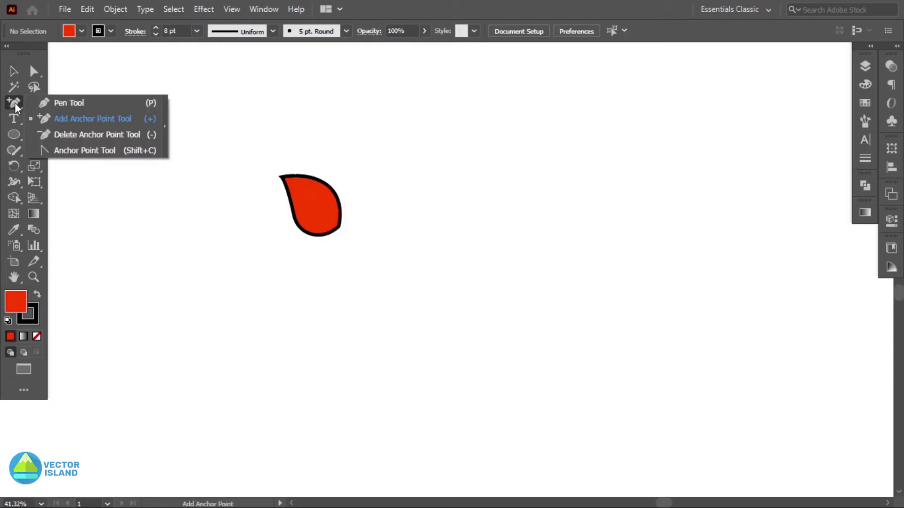
{"action": "left_click", "coordinate": [265, 176]}
{"action": "left_click_drag", "start_coordinate": [317, 208], "coordinate": [348, 255]}
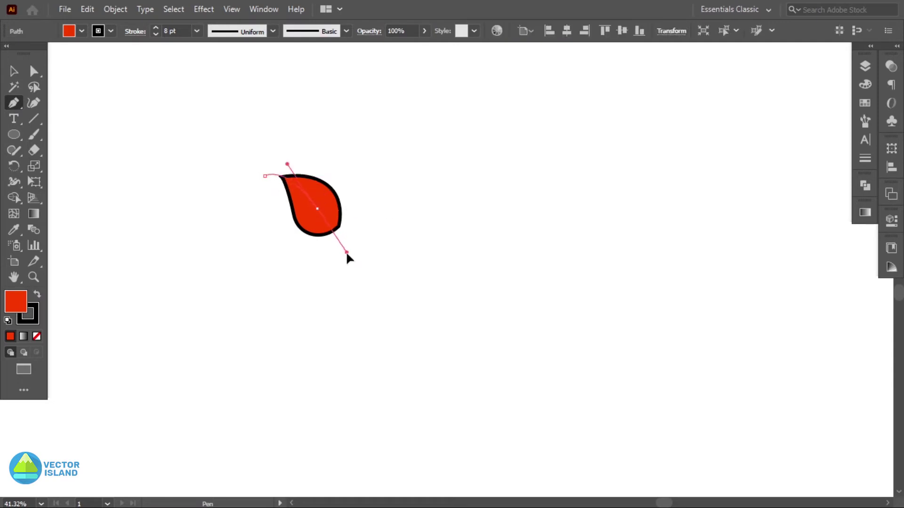
{"action": "left_click", "coordinate": [406, 239]}
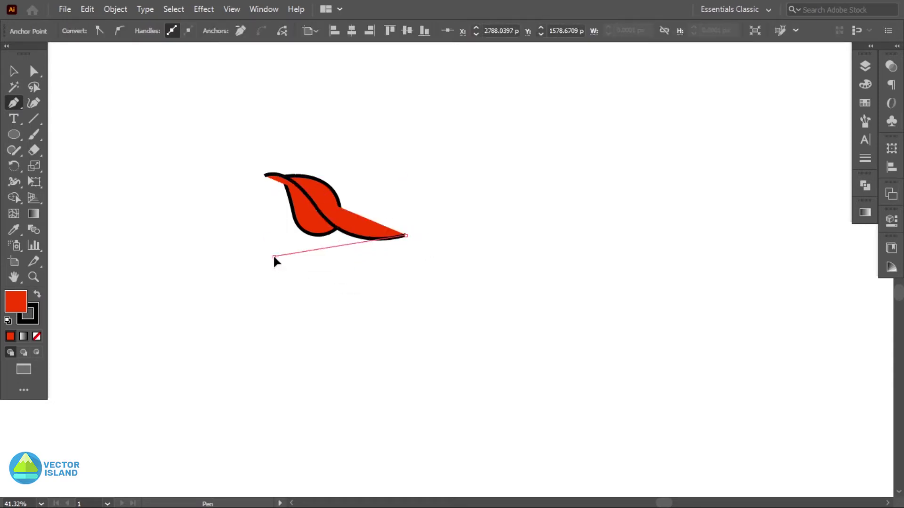
{"action": "left_click_drag", "start_coordinate": [264, 177], "coordinate": [292, 296]}
{"action": "key", "text": "v"}
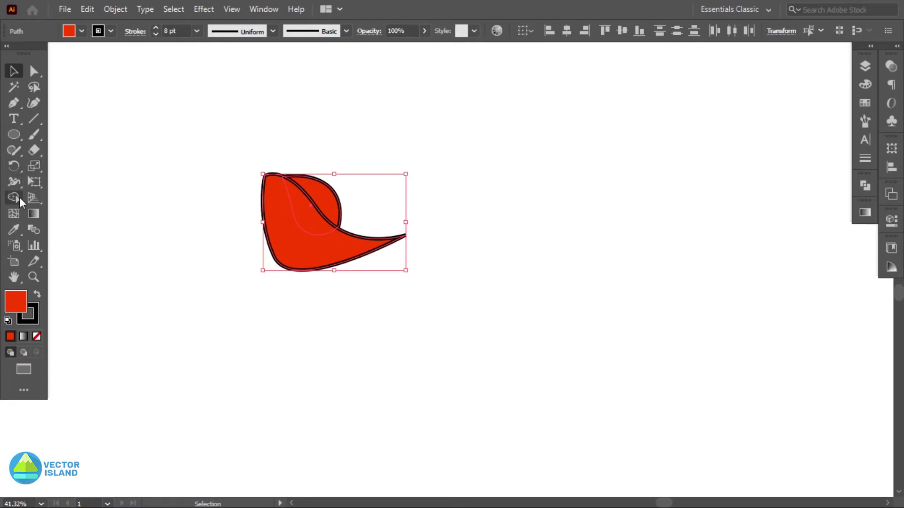
Trim away the part of the drawn shape outside the petal with the Shape Builder tool.
{"action": "left_click", "coordinate": [18, 198]}
{"action": "left_click", "coordinate": [342, 252], "text": "alt"}
{"action": "key", "text": "v"}
{"action": "left_click", "coordinate": [208, 135]}
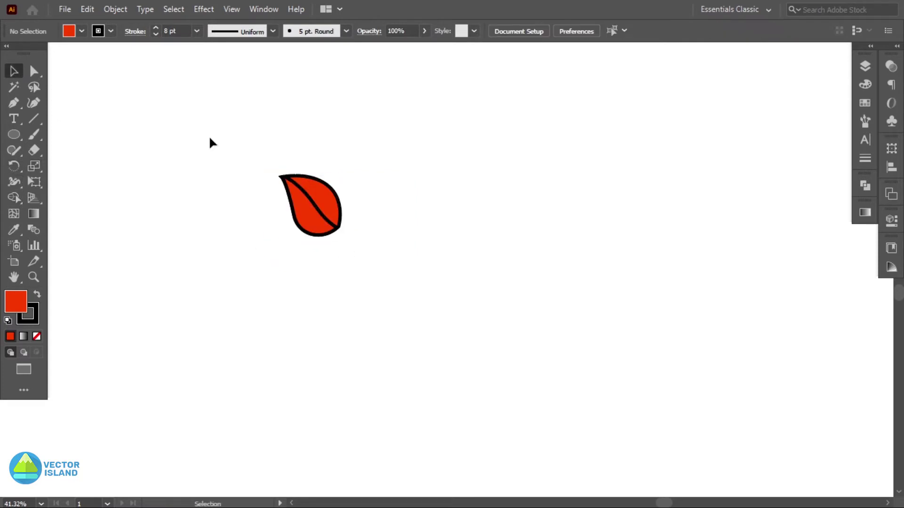
Fill the petal's lower section with green.
{"action": "left_click", "coordinate": [304, 203]}
{"action": "double_click", "coordinate": [17, 300]}
{"action": "left_click", "coordinate": [231, 305]}
{"action": "left_click", "coordinate": [155, 247]}
{"action": "left_click", "coordinate": [349, 198]}
{"action": "left_click", "coordinate": [156, 117]}
Group the petal's pieces and refine the curve dividing its red and green sections.
{"action": "key", "text": "ctrl+a"}
{"action": "left_click", "coordinate": [34, 71]}
{"action": "left_click", "coordinate": [308, 193]}
{"action": "left_click", "coordinate": [383, 208]}
{"action": "left_click", "coordinate": [338, 230]}
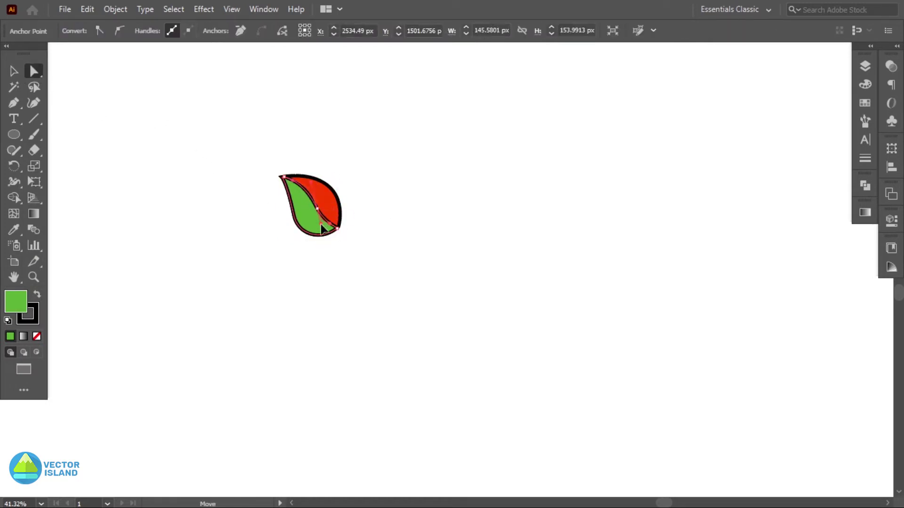
{"action": "key", "text": "v"}
Make a copy of the petal reflected about the vertical axis and place it beside the original so their bases meet.
{"action": "left_click", "coordinate": [118, 11]}
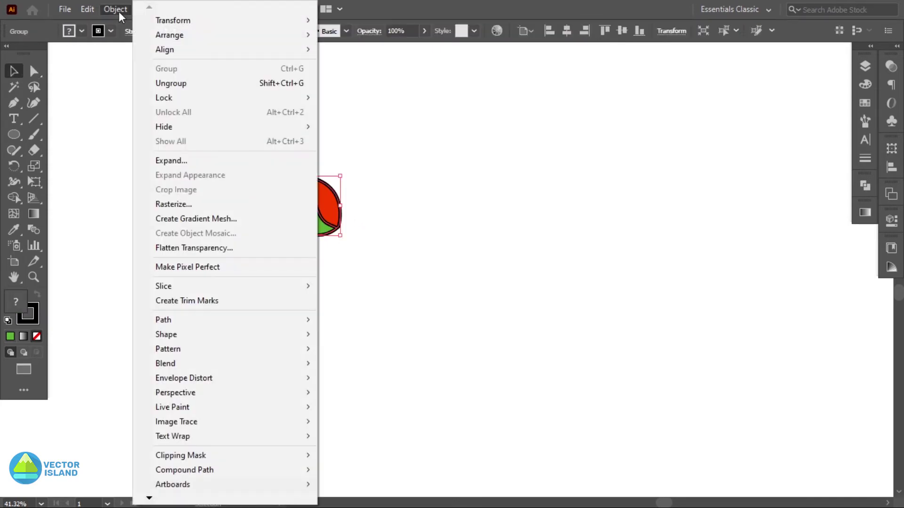
{"action": "mouse_move", "coordinate": [158, 23]}
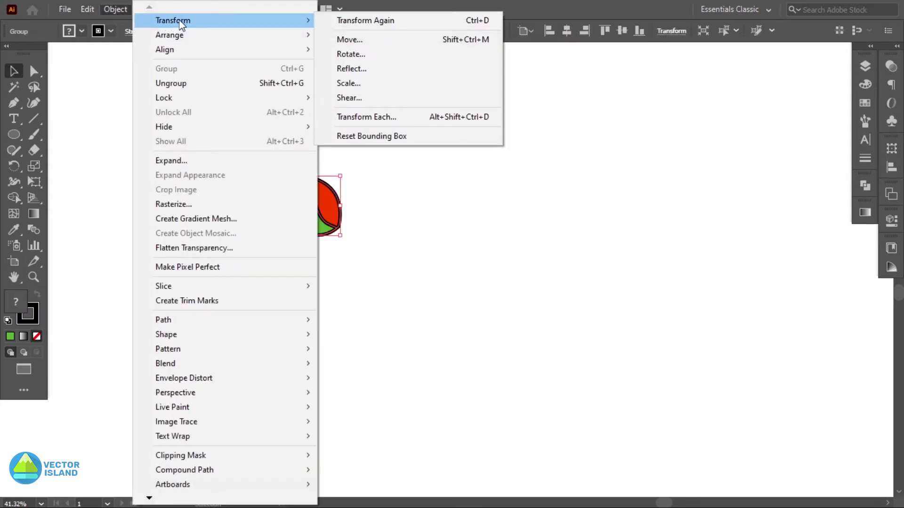
{"action": "left_click", "coordinate": [376, 71]}
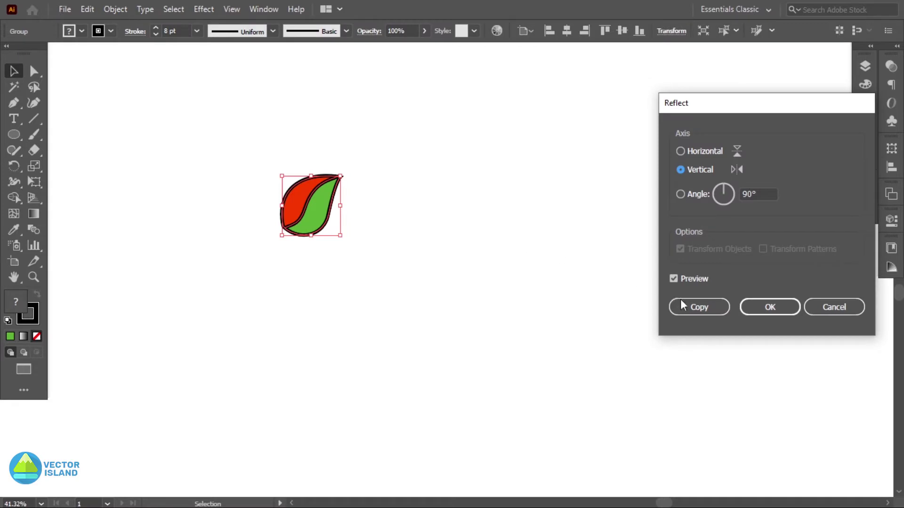
{"action": "left_click", "coordinate": [692, 306]}
{"action": "left_click", "coordinate": [560, 272]}
{"action": "left_click_drag", "start_coordinate": [309, 204], "coordinate": [388, 215]}
{"action": "left_click", "coordinate": [432, 219]}
{"action": "left_click", "coordinate": [410, 217]}
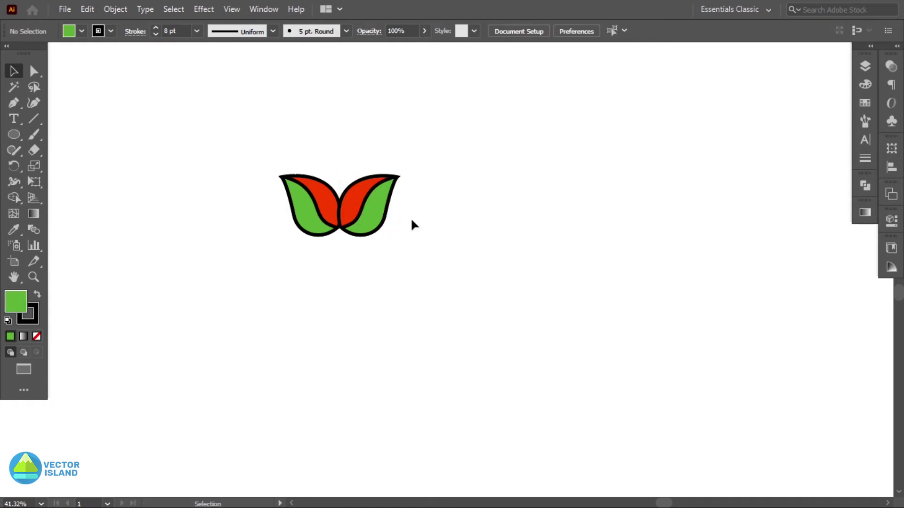
Draw an upright ellipse beside the petals, convert its end anchors to corners for a leaf shape, and adjust its size and position.
{"action": "left_click", "coordinate": [14, 135]}
{"action": "left_click_drag", "start_coordinate": [500, 156], "coordinate": [558, 230]}
{"action": "key", "text": "a"}
{"action": "left_click", "coordinate": [100, 30]}
{"action": "left_click", "coordinate": [14, 72]}
{"action": "left_click_drag", "start_coordinate": [558, 193], "coordinate": [542, 192]}
{"action": "left_click_drag", "start_coordinate": [542, 156], "coordinate": [545, 144]}
{"action": "left_click_drag", "start_coordinate": [522, 198], "coordinate": [565, 265]}
Draw a tall rectangle starting at the leaf shape's vertical centre line and covering its right half.
{"action": "left_click_drag", "start_coordinate": [15, 135], "coordinate": [14, 135]}
{"action": "left_click", "coordinate": [51, 135]}
{"action": "left_click_drag", "start_coordinate": [564, 197], "coordinate": [615, 312]}
Trim away the rectangle's area outside the leaf shape with the Shape Builder tool.
{"action": "key", "text": "v"}
{"action": "left_click", "coordinate": [550, 264], "text": "shift"}
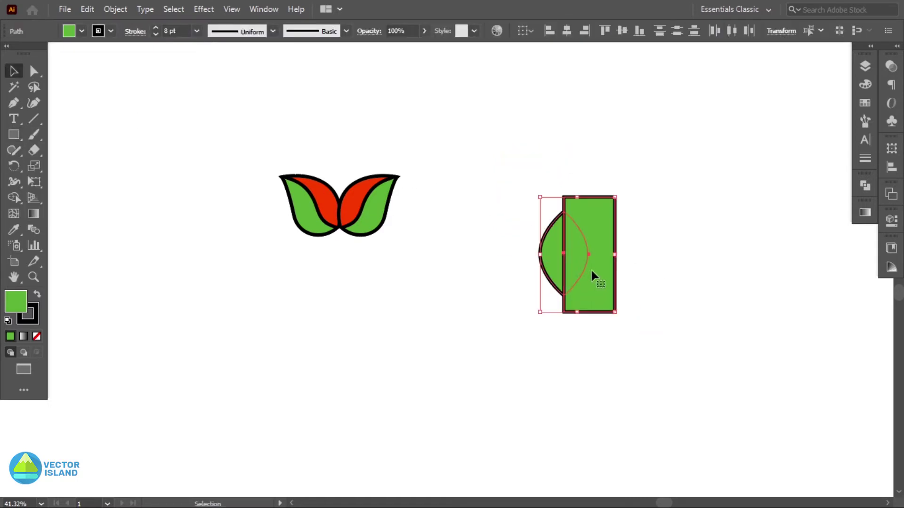
{"action": "left_click", "coordinate": [14, 198]}
{"action": "left_click", "coordinate": [590, 279], "text": "alt"}
{"action": "key", "text": "v"}
Expand the leaf shape's fill and stroke, and ungroup the resulting pieces.
{"action": "left_click", "coordinate": [544, 257]}
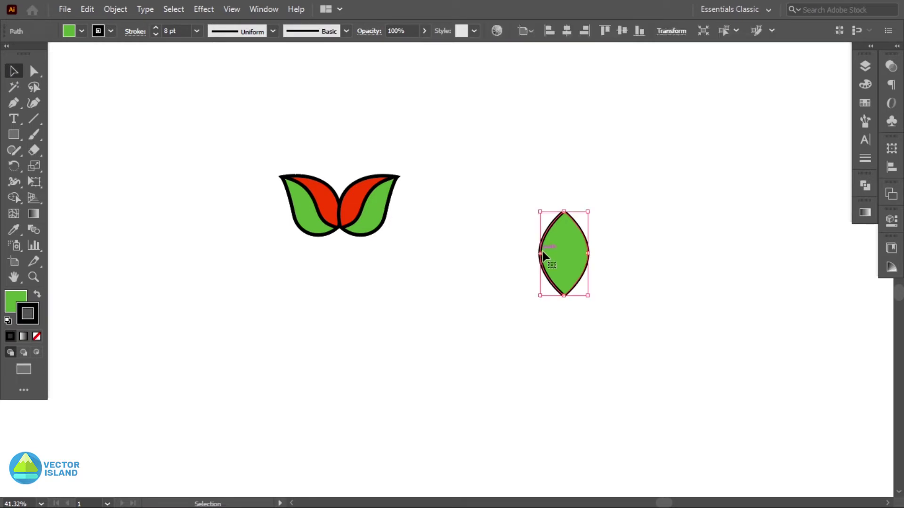
{"action": "left_click", "coordinate": [116, 8]}
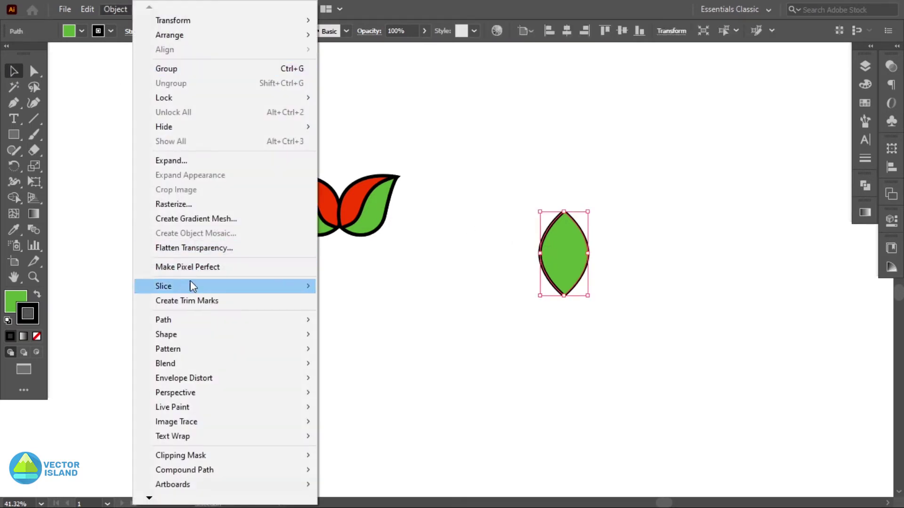
{"action": "left_click", "coordinate": [189, 162]}
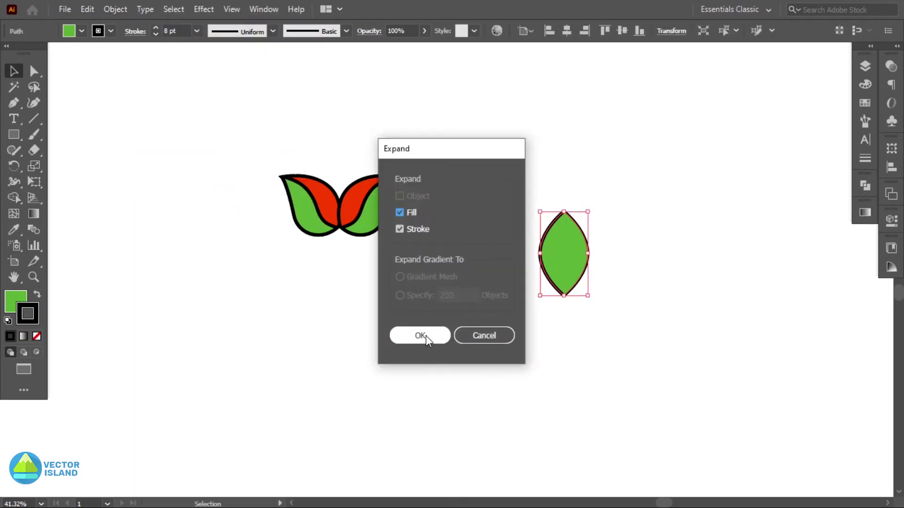
{"action": "left_click", "coordinate": [421, 336]}
{"action": "left_click", "coordinate": [521, 260]}
{"action": "left_click", "coordinate": [540, 256]}
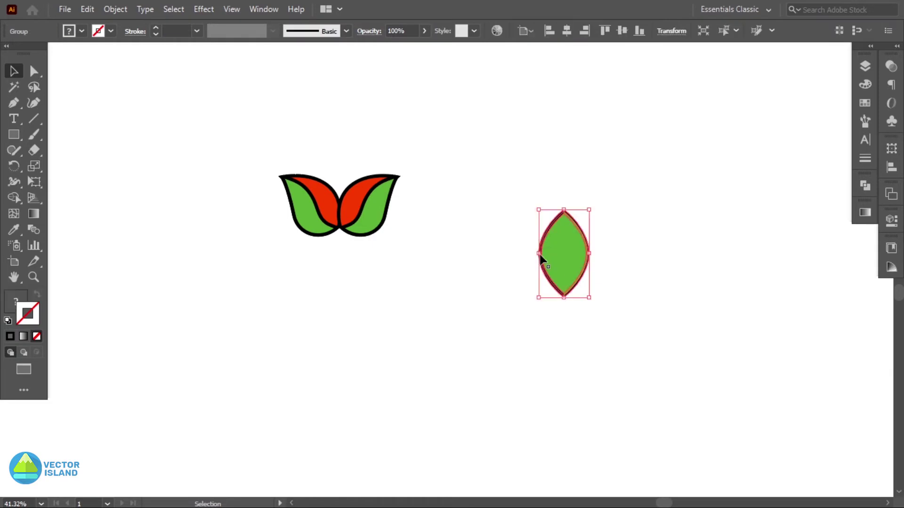
{"action": "right_click", "coordinate": [540, 255]}
{"action": "left_click", "coordinate": [578, 135]}
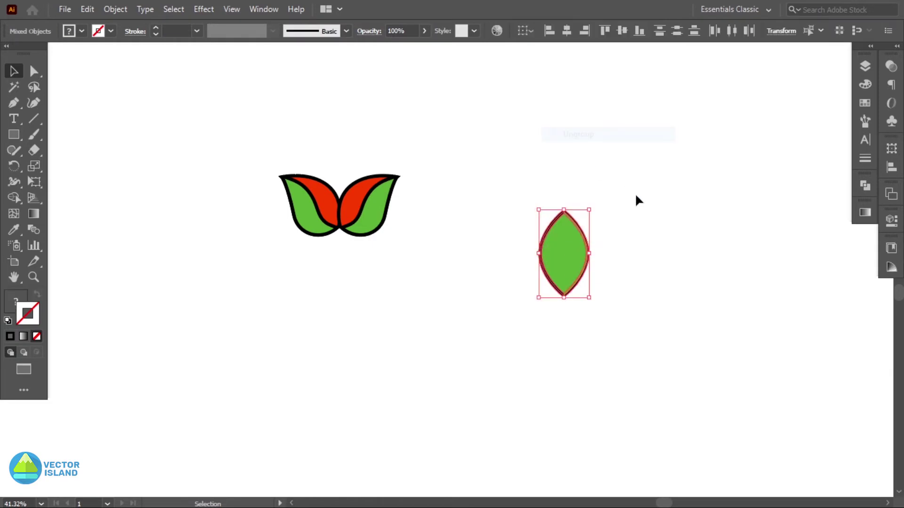
Bring the leaf shape's black outline to the front.
{"action": "left_click", "coordinate": [634, 193]}
{"action": "left_click", "coordinate": [541, 268]}
{"action": "right_click", "coordinate": [541, 272]}
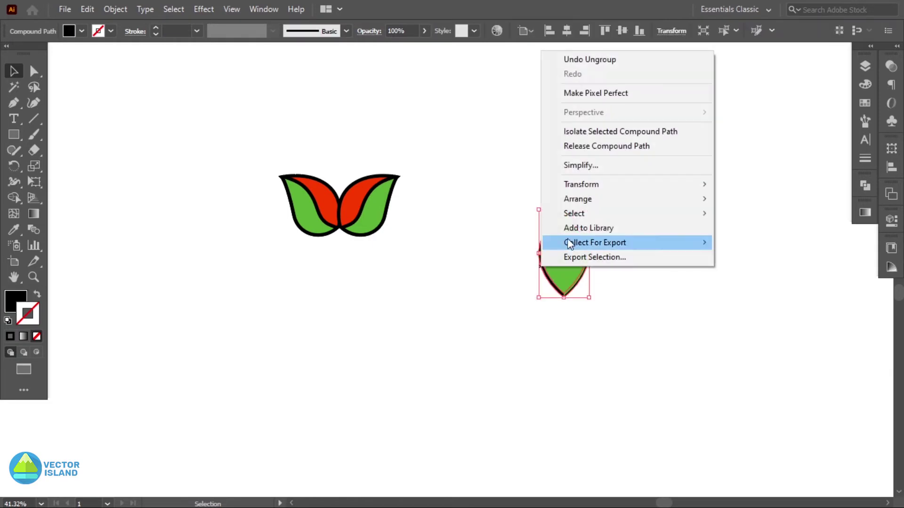
{"action": "mouse_move", "coordinate": [589, 201]}
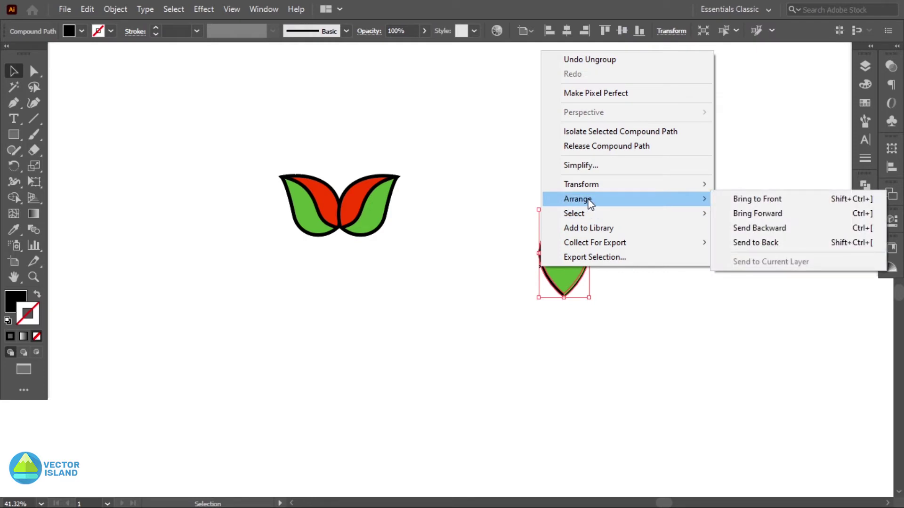
{"action": "left_click", "coordinate": [753, 199]}
{"action": "left_click", "coordinate": [761, 240]}
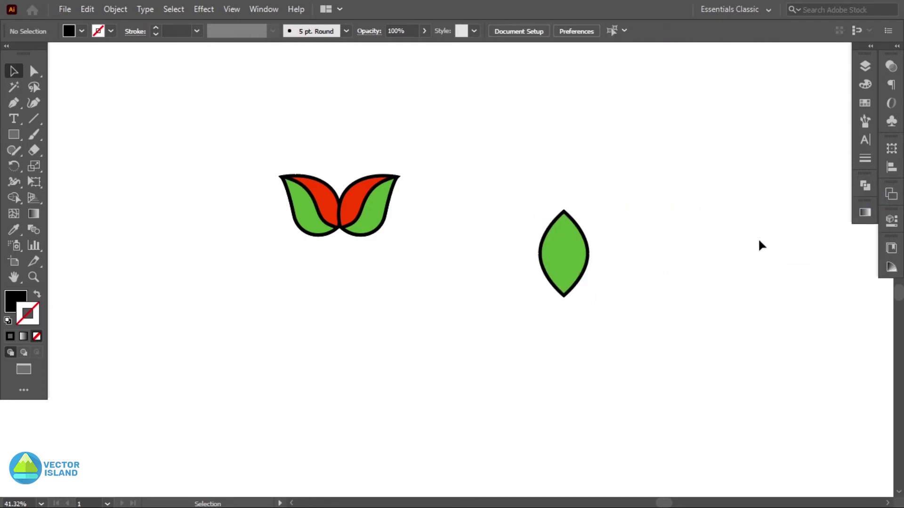
Recolour the leaf shape's base fill with the red sampled from the side petal.
{"action": "left_click", "coordinate": [574, 244]}
{"action": "key", "text": "F6"}
{"action": "key", "text": "i"}
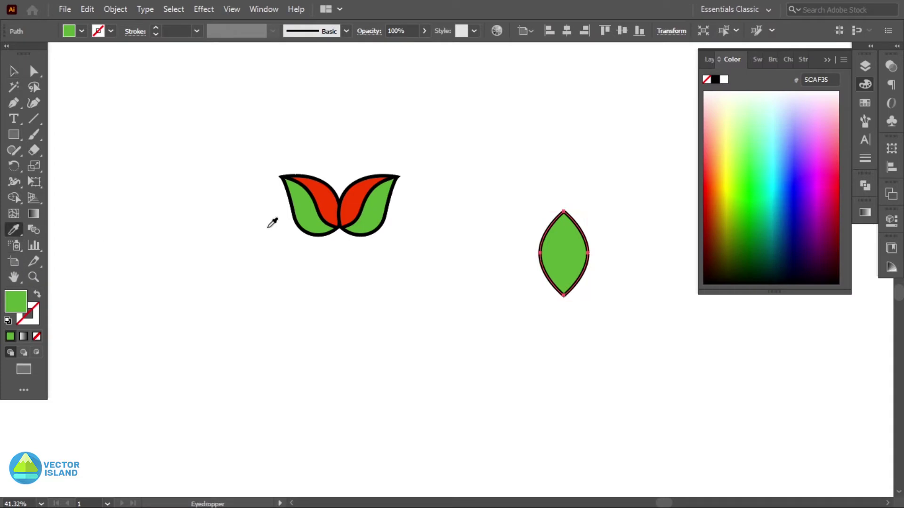
{"action": "left_click", "coordinate": [310, 191]}
{"action": "key", "text": "v"}
{"action": "left_click", "coordinate": [245, 234]}
Fill the leaf shape's right half with the darker red DB330B, starting from the left half's sampled colour.
{"action": "left_click", "coordinate": [574, 258]}
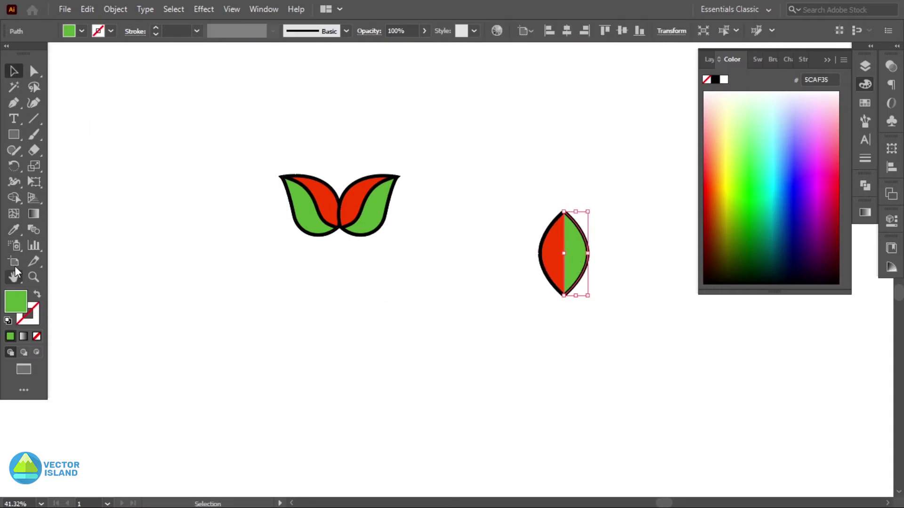
{"action": "key", "text": "i"}
{"action": "left_click", "coordinate": [557, 256]}
{"action": "left_click", "coordinate": [34, 306]}
{"action": "key", "text": "/"}
{"action": "double_click", "coordinate": [19, 295]}
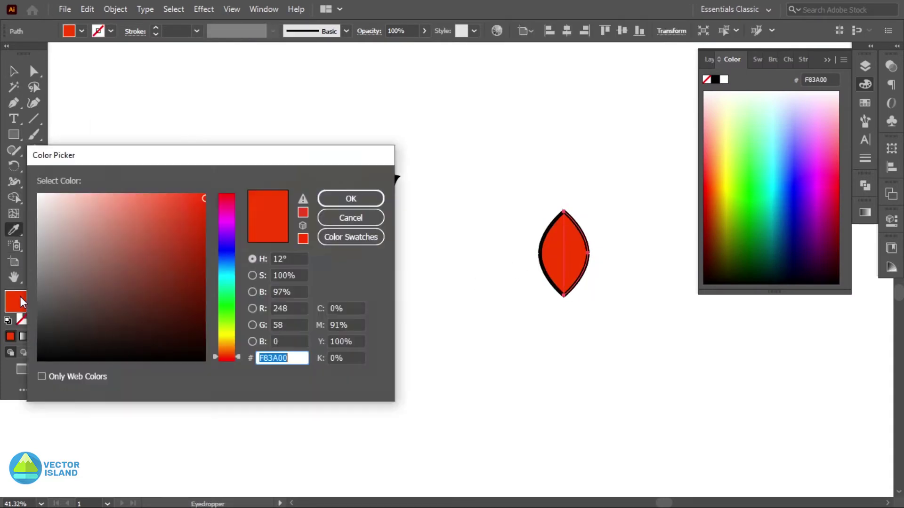
{"action": "left_click", "coordinate": [352, 201]}
{"action": "key", "text": "v"}
{"action": "left_click", "coordinate": [270, 415]}
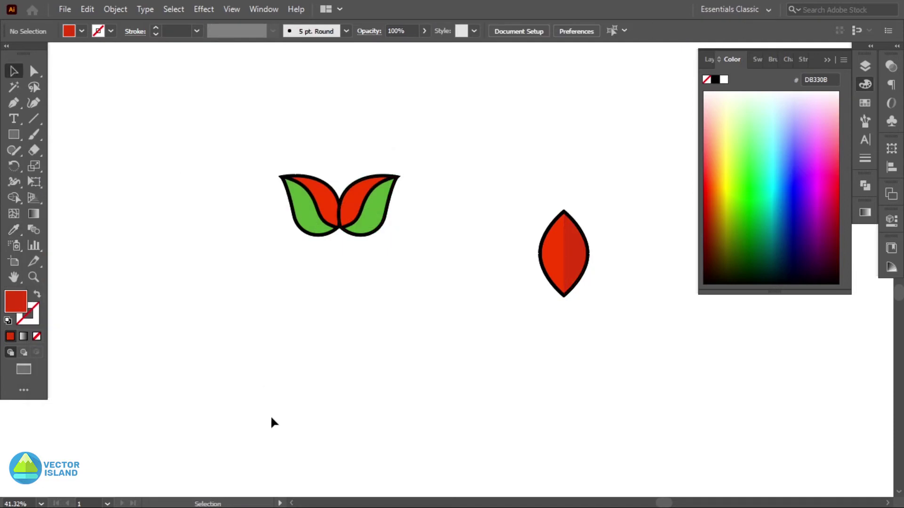
Group the red leaf-shaped petal's parts and move it to the centre between the two side petals.
{"action": "left_click_drag", "start_coordinate": [528, 186], "coordinate": [588, 273]}
{"action": "right_click", "coordinate": [578, 262]}
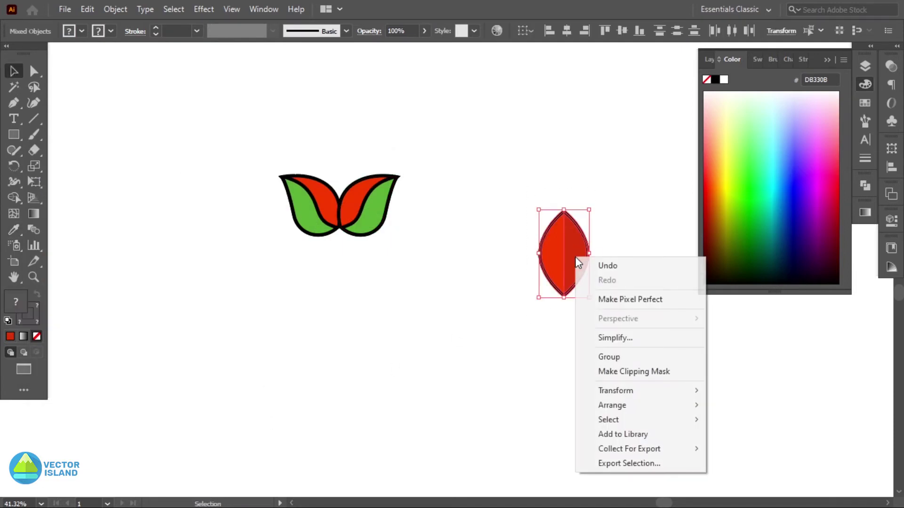
{"action": "left_click", "coordinate": [611, 356]}
{"action": "left_click", "coordinate": [591, 287]}
{"action": "left_click_drag", "start_coordinate": [583, 269], "coordinate": [358, 199]}
{"action": "left_click", "coordinate": [456, 249]}
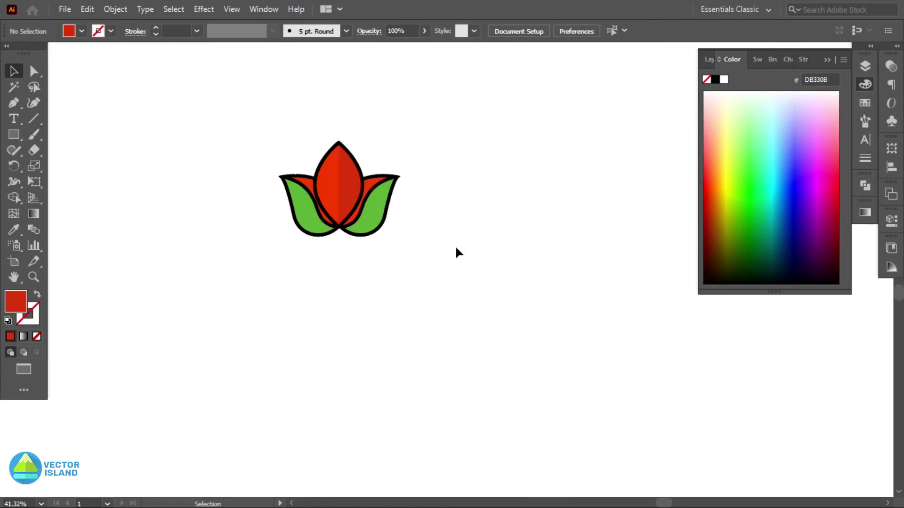
Send the grouped red centre petal behind the side petals and nudge it slightly upward.
{"action": "left_click", "coordinate": [323, 188]}
{"action": "right_click", "coordinate": [341, 186]}
{"action": "mouse_move", "coordinate": [399, 353]}
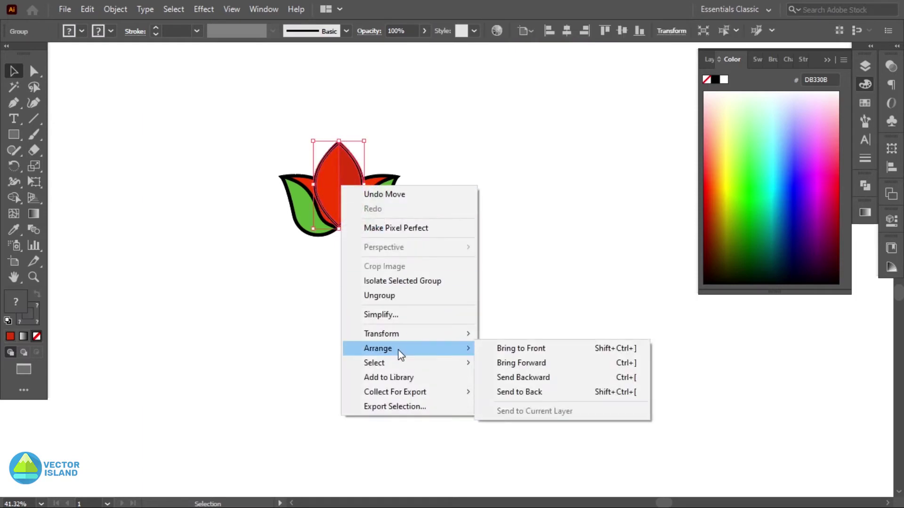
{"action": "left_click", "coordinate": [520, 392]}
{"action": "left_click", "coordinate": [517, 387]}
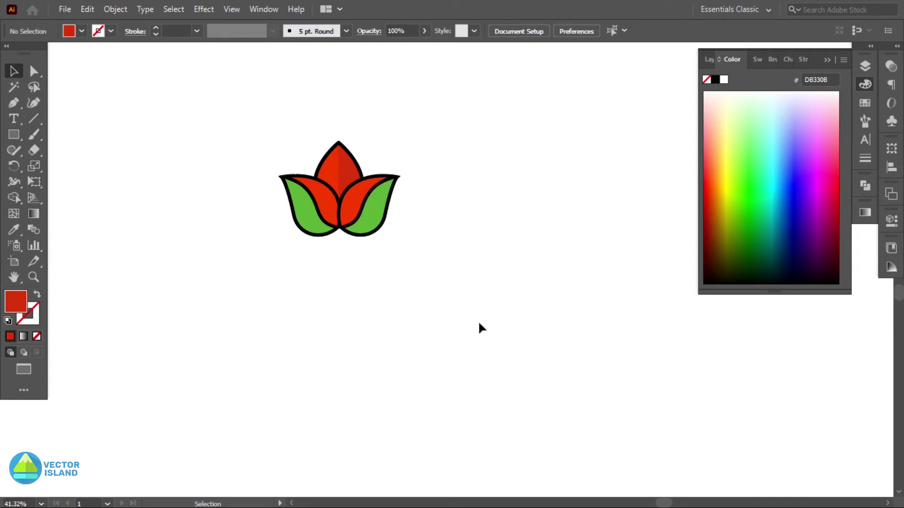
{"action": "left_click_drag", "start_coordinate": [347, 172], "coordinate": [346, 167]}
{"action": "left_click", "coordinate": [469, 206]}
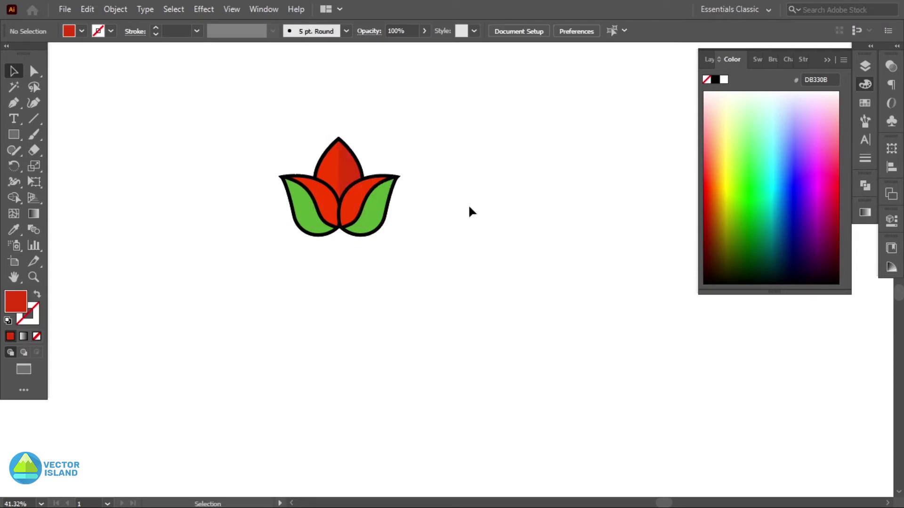
Draw a tall narrow green stem with an 8 pt black outline below the petals and send it to the back.
{"action": "left_click", "coordinate": [18, 133]}
{"action": "mouse_move", "coordinate": [333, 215]}
{"action": "left_mouse_down"}
{"action": "mouse_move", "coordinate": [339, 381]}
{"action": "mouse_move", "coordinate": [339, 372]}
{"action": "left_mouse_up"}
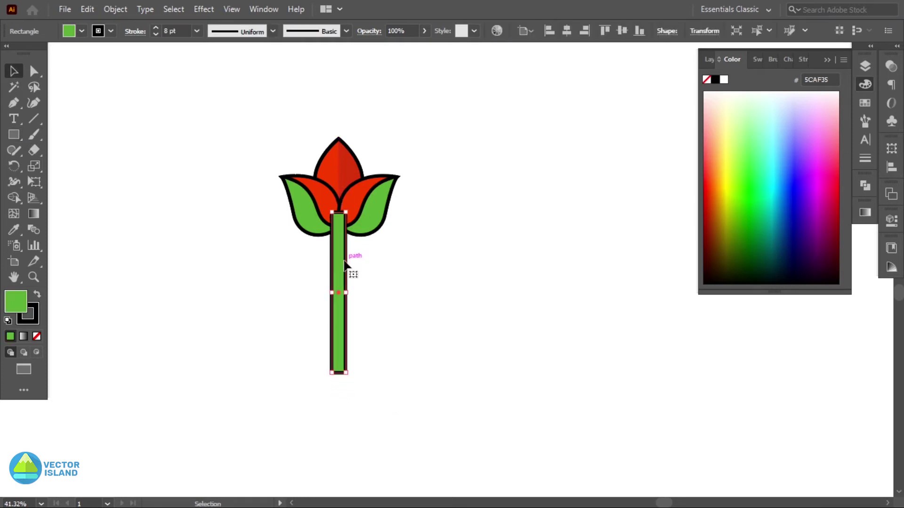
{"action": "right_click", "coordinate": [344, 264]}
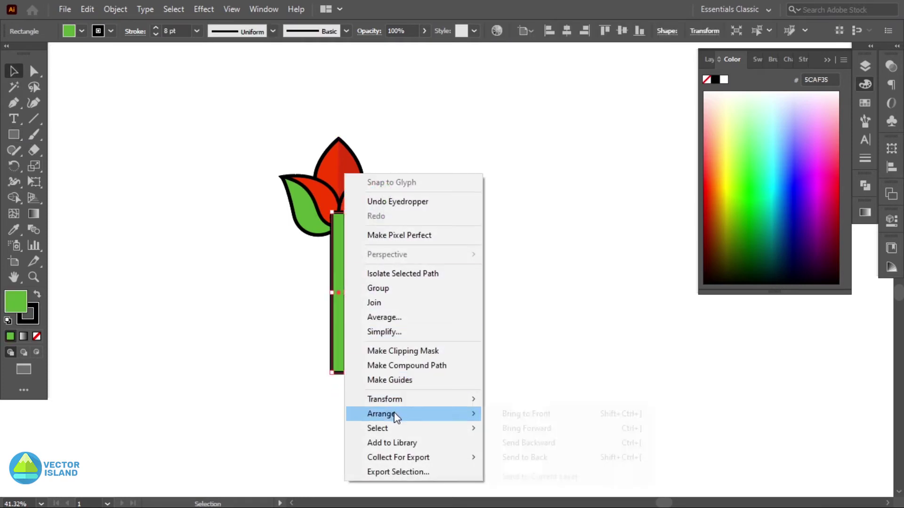
{"action": "mouse_move", "coordinate": [397, 414]}
{"action": "left_click", "coordinate": [524, 457]}
{"action": "left_click", "coordinate": [534, 426]}
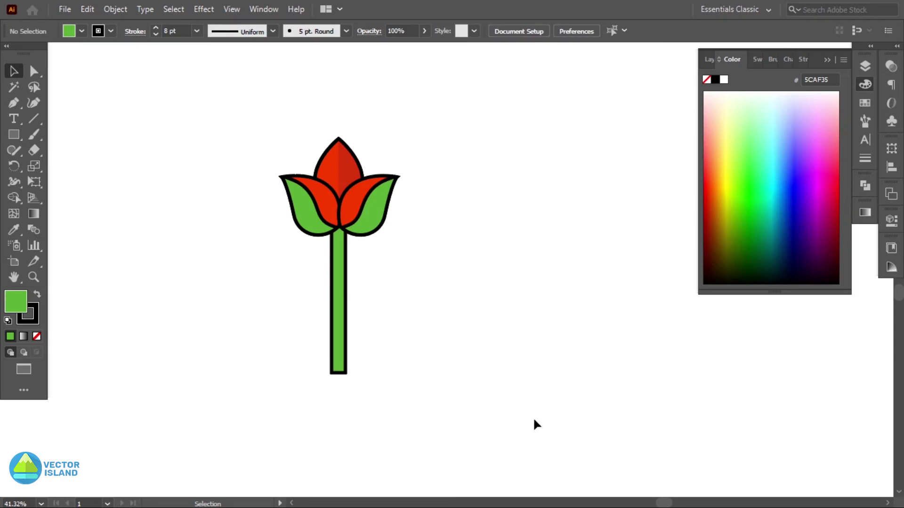
Adjust the stem's vertical position beneath the flower head.
{"action": "left_click_drag", "start_coordinate": [339, 340], "coordinate": [339, 329]}
{"action": "left_click", "coordinate": [384, 331]}
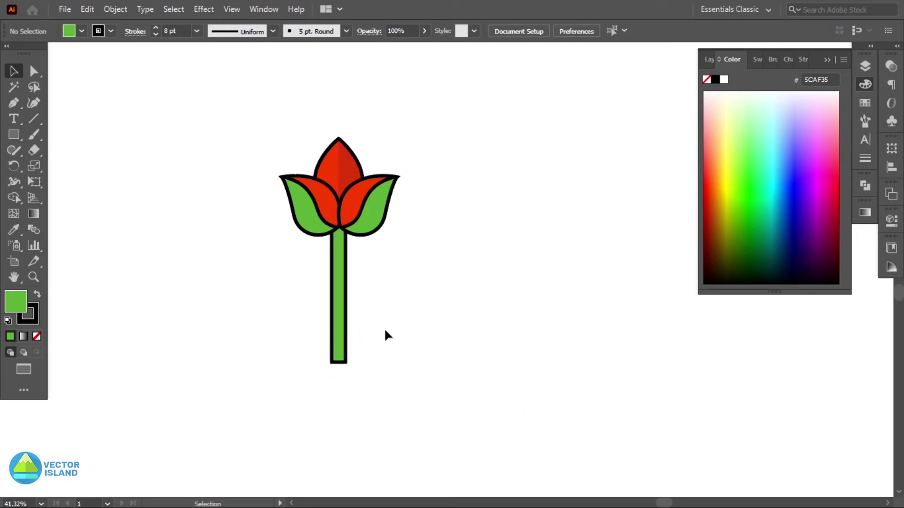
{"action": "left_click_drag", "start_coordinate": [337, 346], "coordinate": [337, 356]}
{"action": "left_click", "coordinate": [366, 361]}
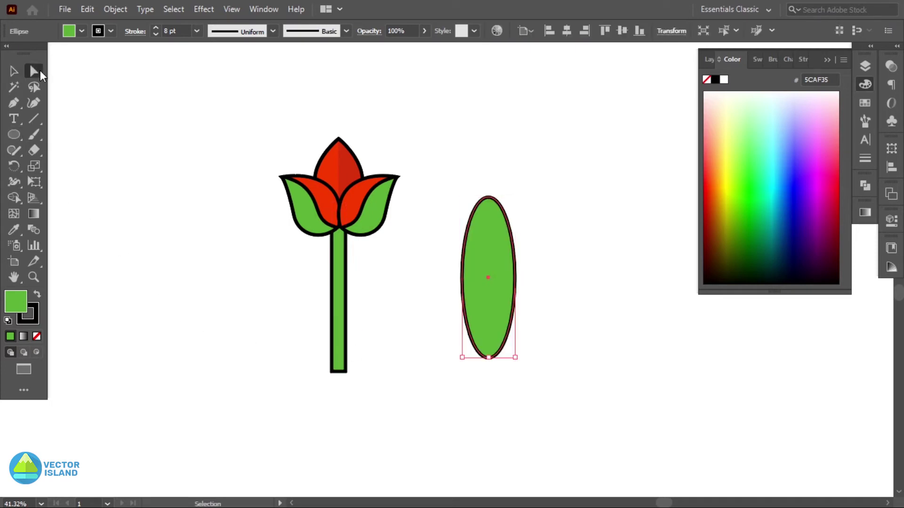
Turn a tall green ellipse right of the flower into a leaf by making its end points sharp, then make it narrower and taller.
{"action": "left_click", "coordinate": [98, 30]}
{"action": "left_click_drag", "start_coordinate": [518, 232], "coordinate": [485, 219]}
{"action": "key", "text": "v"}
{"action": "left_click_drag", "start_coordinate": [513, 287], "coordinate": [504, 290]}
{"action": "left_click_drag", "start_coordinate": [504, 216], "coordinate": [506, 189]}
{"action": "left_click", "coordinate": [553, 216]}
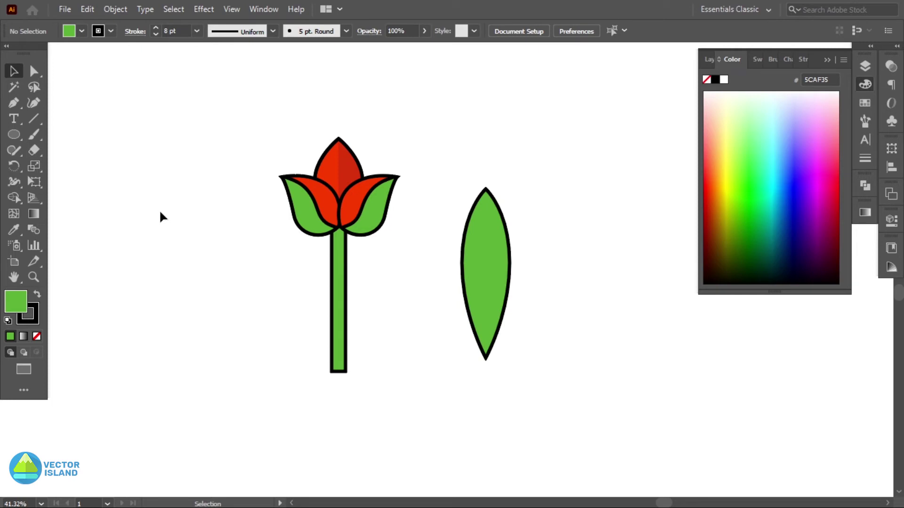
Raise the leaf's bottom anchor point and stretch the leaf upward to refine its proportions.
{"action": "left_click", "coordinate": [463, 313]}
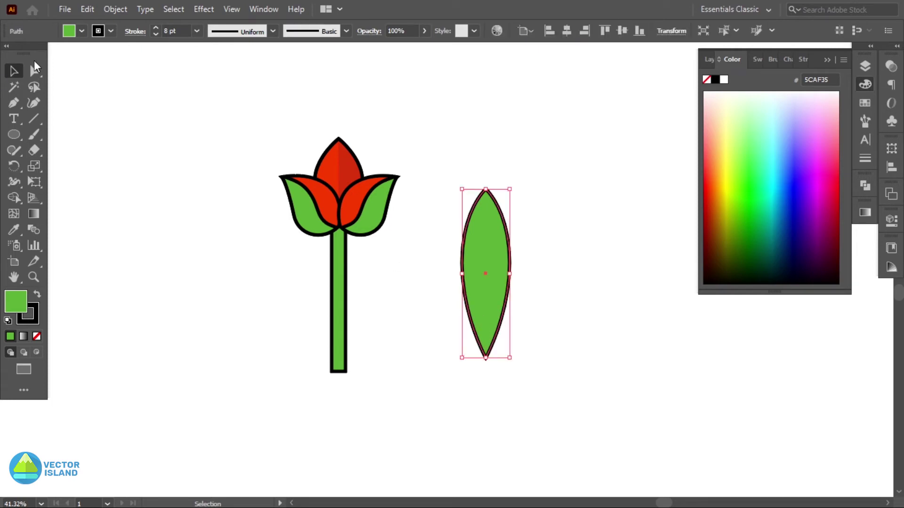
{"action": "left_click", "coordinate": [34, 71]}
{"action": "left_click_drag", "start_coordinate": [486, 360], "coordinate": [486, 338]}
{"action": "key", "text": "v"}
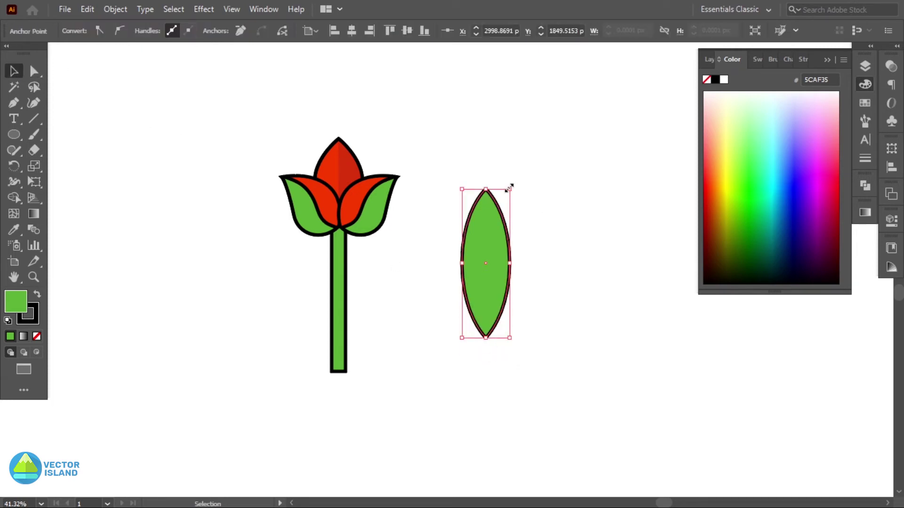
{"action": "mouse_move", "coordinate": [509, 188]}
{"action": "left_mouse_down"}
{"action": "mouse_move", "coordinate": [509, 170]}
{"action": "mouse_move", "coordinate": [565, 355]}
{"action": "left_mouse_up"}
{"action": "left_click", "coordinate": [559, 188]}
Split off the leaf's right half as a separate shape, using an overlapping rectangle and the Shape Builder to remove the excess.
{"action": "left_click", "coordinate": [500, 283]}
{"action": "left_click", "coordinate": [16, 134]}
{"action": "left_click", "coordinate": [80, 135]}
{"action": "key", "text": "v"}
{"action": "left_click", "coordinate": [473, 254], "text": "shift"}
{"action": "key", "text": "shift+m"}
{"action": "left_click", "coordinate": [530, 229], "text": "alt"}
{"action": "key", "text": "v"}
{"action": "left_click", "coordinate": [63, 85]}
Expand the full leaf shape's fill and stroke and ungroup the resulting parts.
{"action": "left_click", "coordinate": [462, 258]}
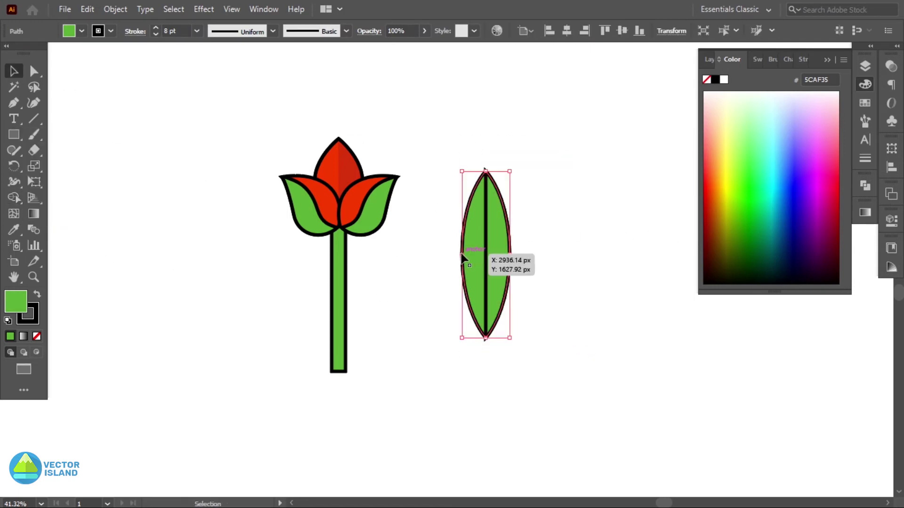
{"action": "left_click", "coordinate": [115, 8]}
{"action": "left_click", "coordinate": [194, 161]}
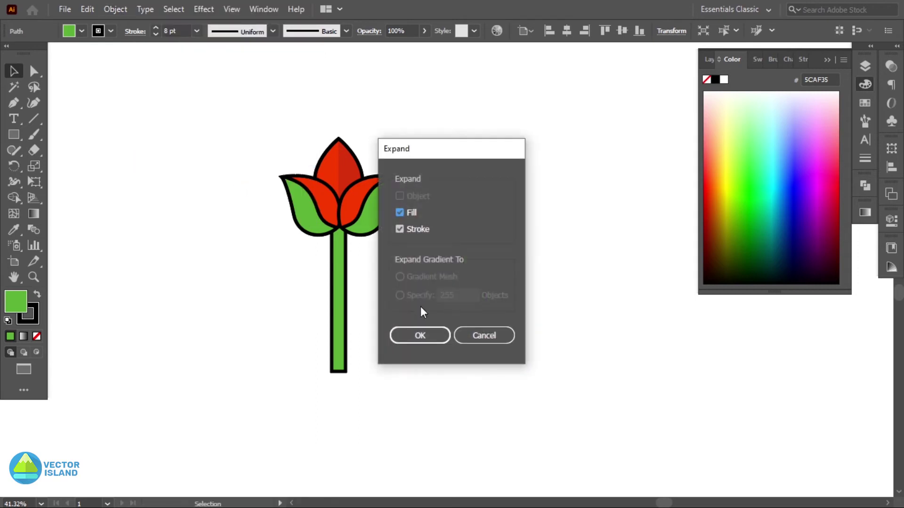
{"action": "left_click", "coordinate": [422, 334]}
{"action": "left_click", "coordinate": [587, 365]}
{"action": "left_click", "coordinate": [469, 284]}
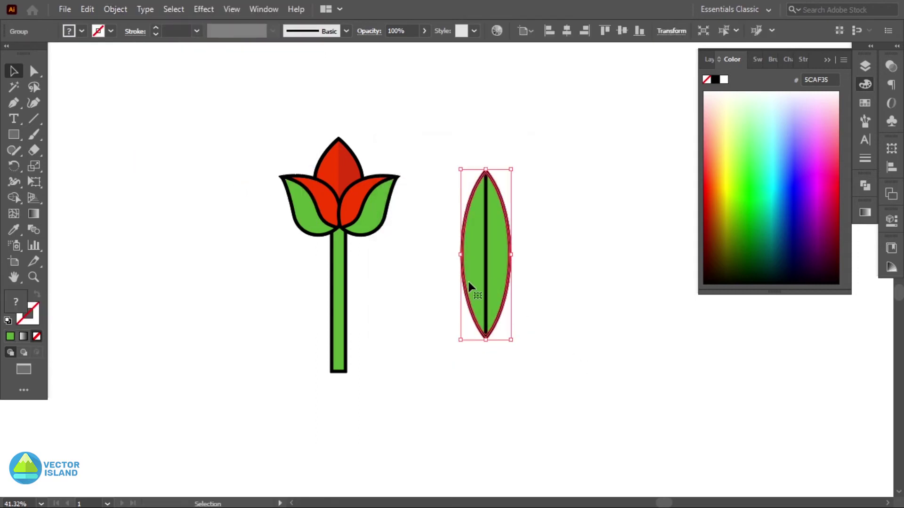
{"action": "right_click", "coordinate": [468, 283]}
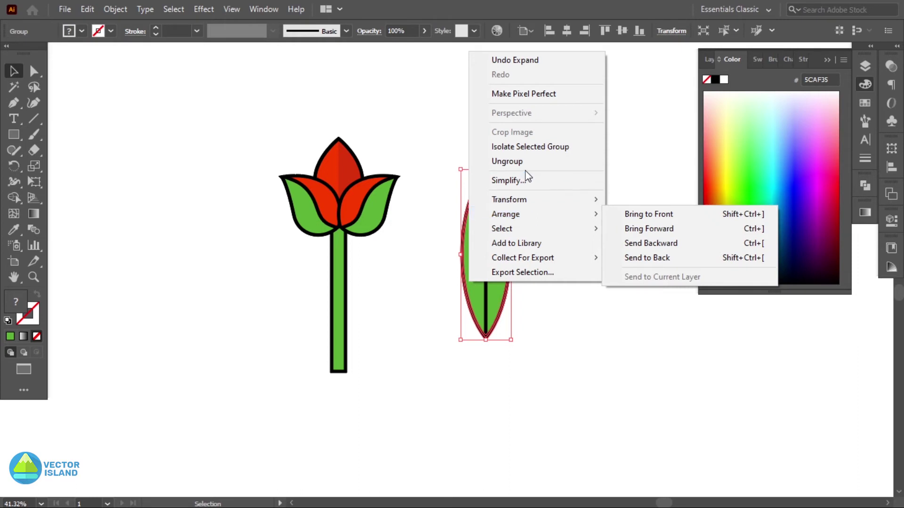
{"action": "left_click", "coordinate": [537, 163]}
{"action": "left_click", "coordinate": [578, 189]}
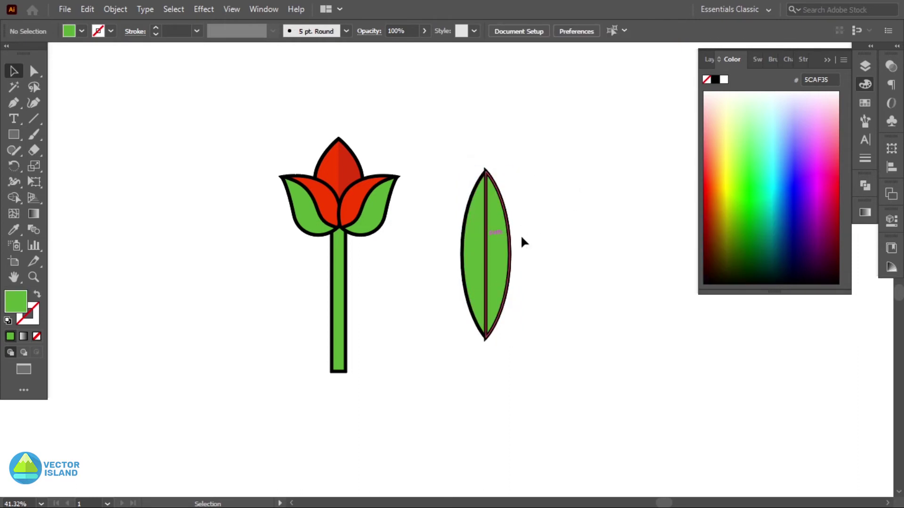
Remove the stroke from the leaf's right half.
{"action": "left_click", "coordinate": [498, 238]}
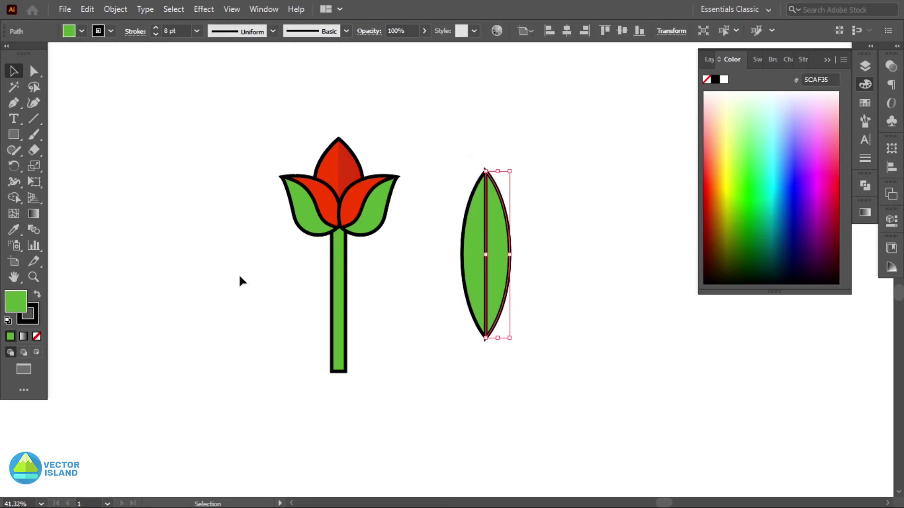
{"action": "left_click", "coordinate": [35, 324]}
{"action": "left_click", "coordinate": [37, 336]}
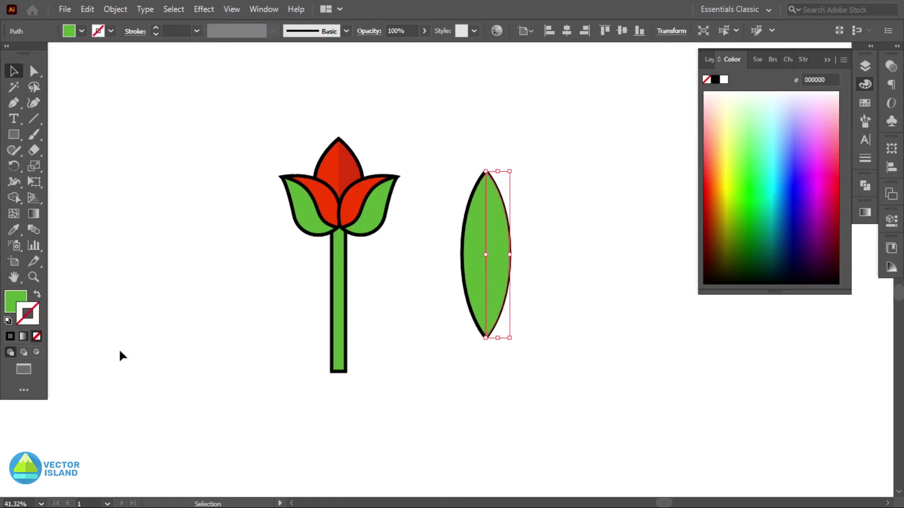
{"action": "left_click", "coordinate": [303, 349]}
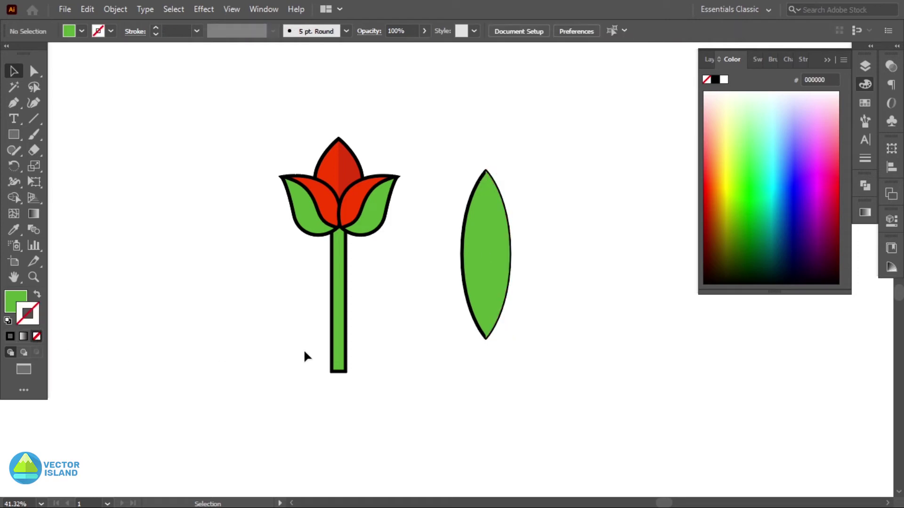
Bring the leaf's black outline to the front.
{"action": "right_click", "coordinate": [467, 292]}
{"action": "mouse_move", "coordinate": [515, 231]}
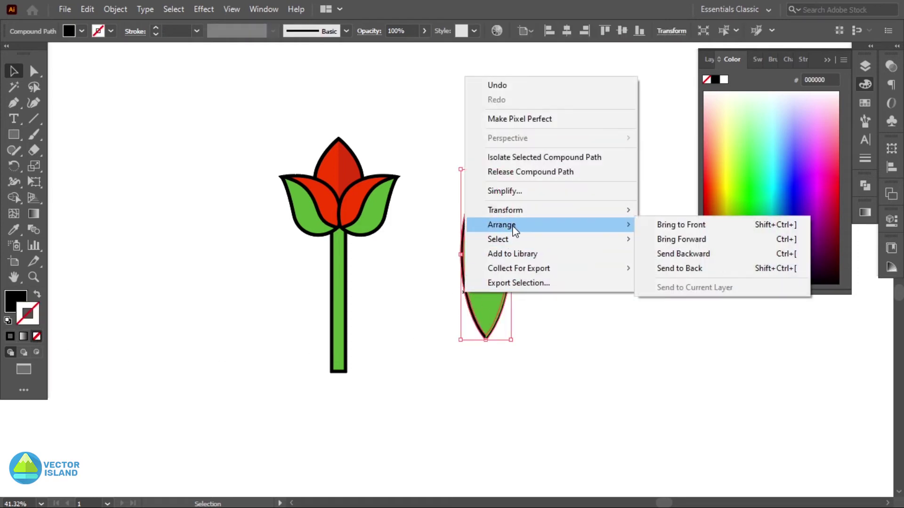
{"action": "left_click", "coordinate": [673, 224]}
{"action": "left_click", "coordinate": [654, 266]}
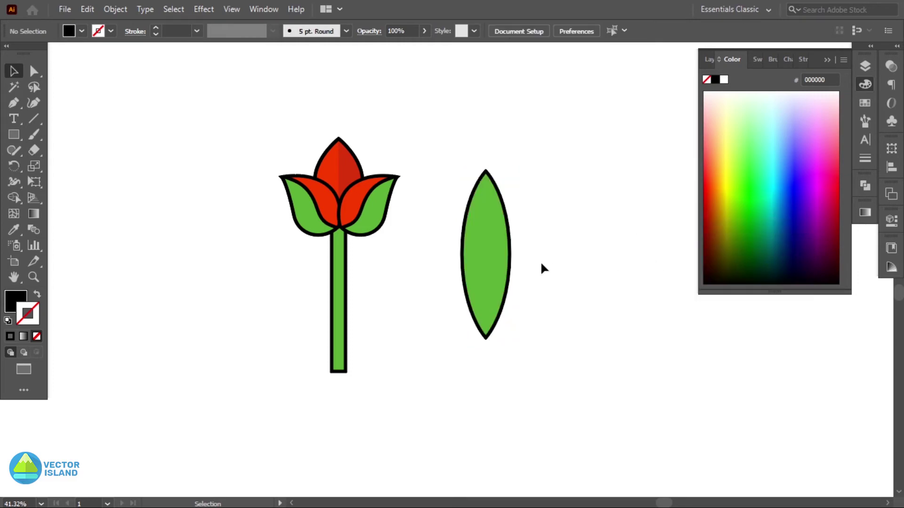
Fill the leaf's right half with the darker green 539B2D.
{"action": "left_click", "coordinate": [493, 267]}
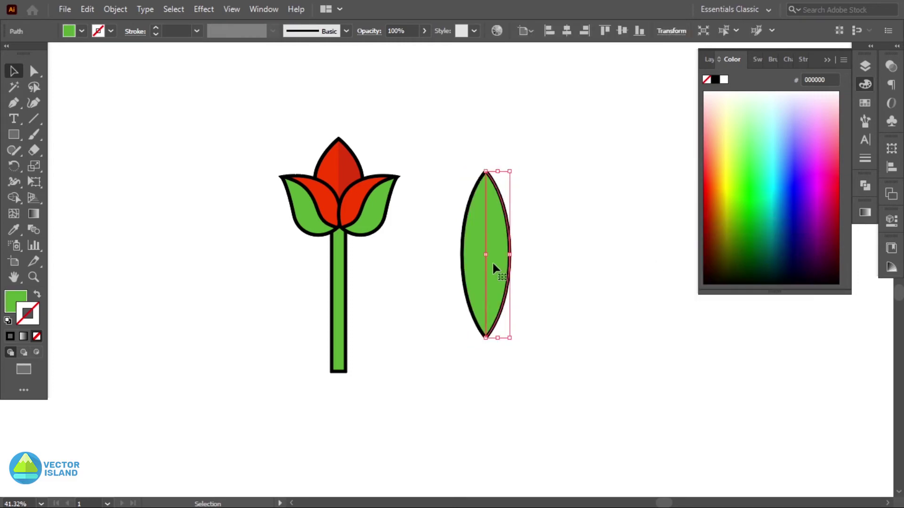
{"action": "double_click", "coordinate": [23, 296]}
{"action": "left_click", "coordinate": [159, 263]}
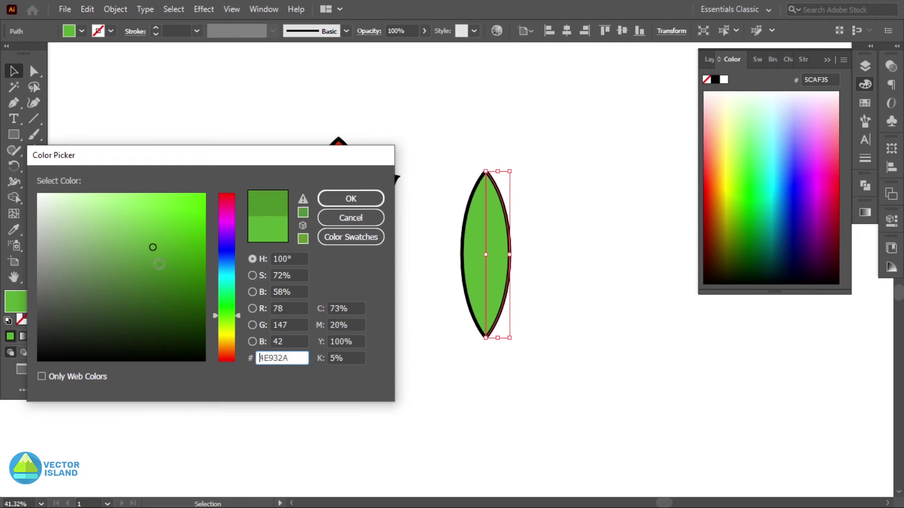
{"action": "left_click", "coordinate": [358, 201]}
{"action": "left_click", "coordinate": [604, 250]}
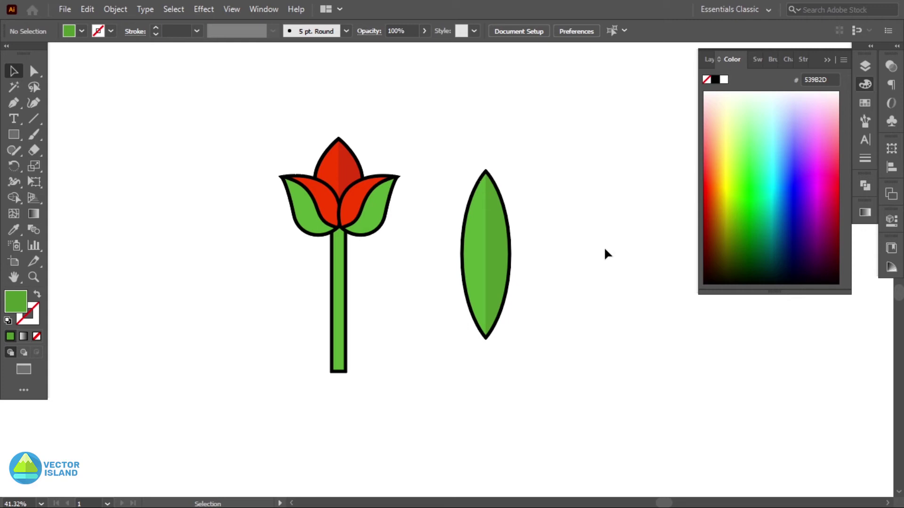
Group all parts of the two-tone leaf and scale the group down slightly.
{"action": "left_click_drag", "start_coordinate": [518, 331], "coordinate": [518, 331]}
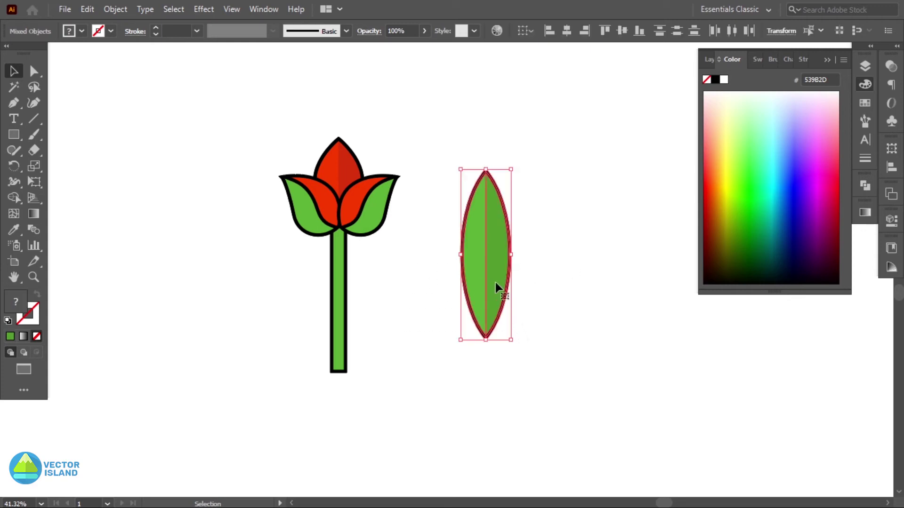
{"action": "right_click", "coordinate": [491, 279]}
{"action": "left_click", "coordinate": [527, 165]}
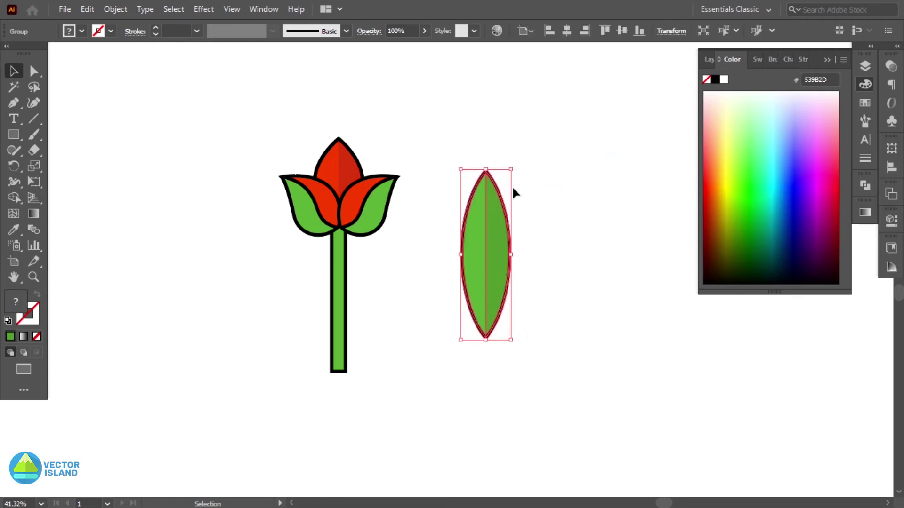
{"action": "left_click_drag", "start_coordinate": [513, 168], "coordinate": [508, 182]}
{"action": "left_click", "coordinate": [526, 196]}
Move the leaf to the lower stem and rotate it to lean left, with its base at the stem's foot.
{"action": "left_click_drag", "start_coordinate": [497, 237], "coordinate": [352, 270]}
{"action": "left_click_drag", "start_coordinate": [370, 206], "coordinate": [333, 201]}
{"action": "left_click", "coordinate": [371, 284]}
{"action": "left_click_drag", "start_coordinate": [356, 304], "coordinate": [325, 322]}
{"action": "left_click", "coordinate": [386, 326]}
{"action": "left_click", "coordinate": [325, 348]}
{"action": "left_click", "coordinate": [369, 291]}
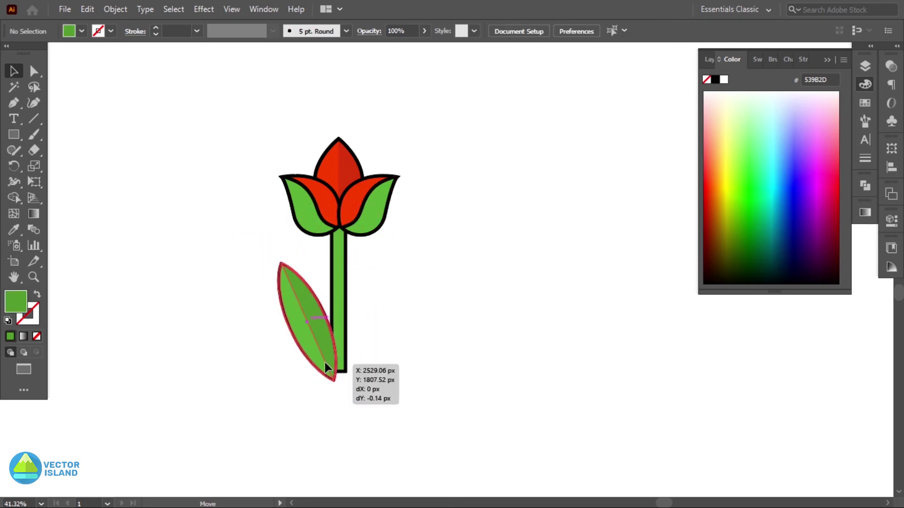
Reflect a copy of the leaf across the vertical axis and place it on the right side of the stem.
{"action": "left_click", "coordinate": [318, 325]}
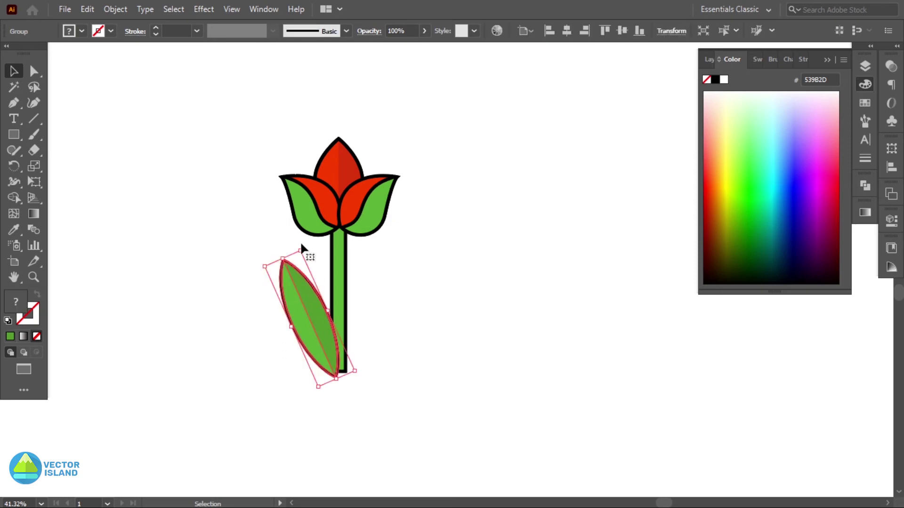
{"action": "left_click", "coordinate": [115, 9]}
{"action": "mouse_move", "coordinate": [195, 20]}
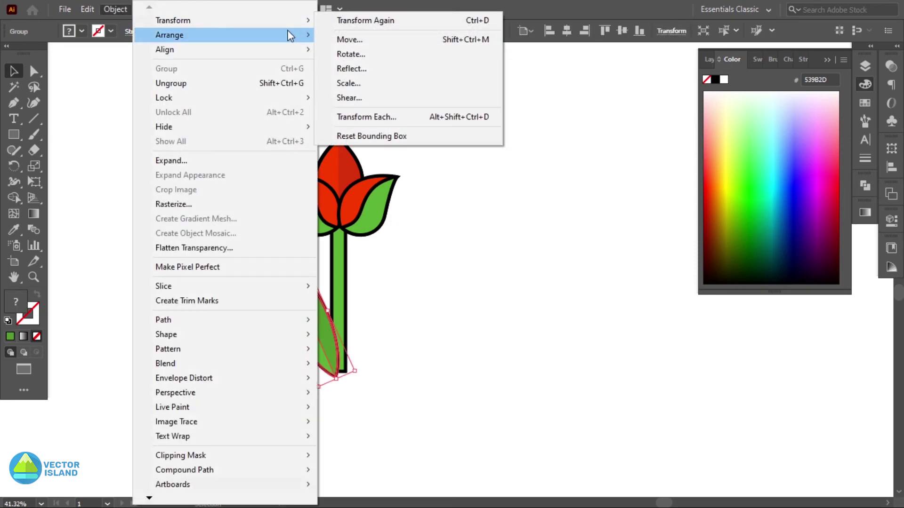
{"action": "left_click", "coordinate": [350, 69]}
{"action": "left_click", "coordinate": [699, 310]}
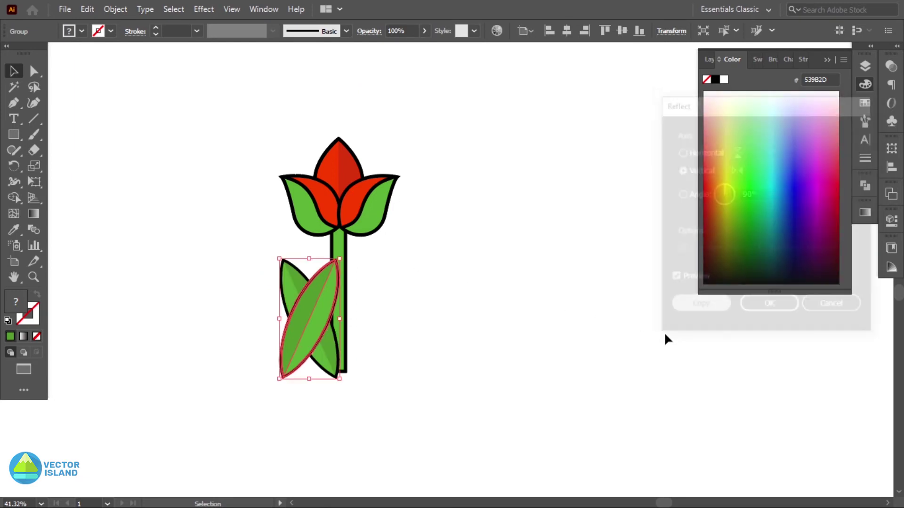
{"action": "left_click", "coordinate": [421, 317]}
{"action": "left_click_drag", "start_coordinate": [318, 313], "coordinate": [370, 302]}
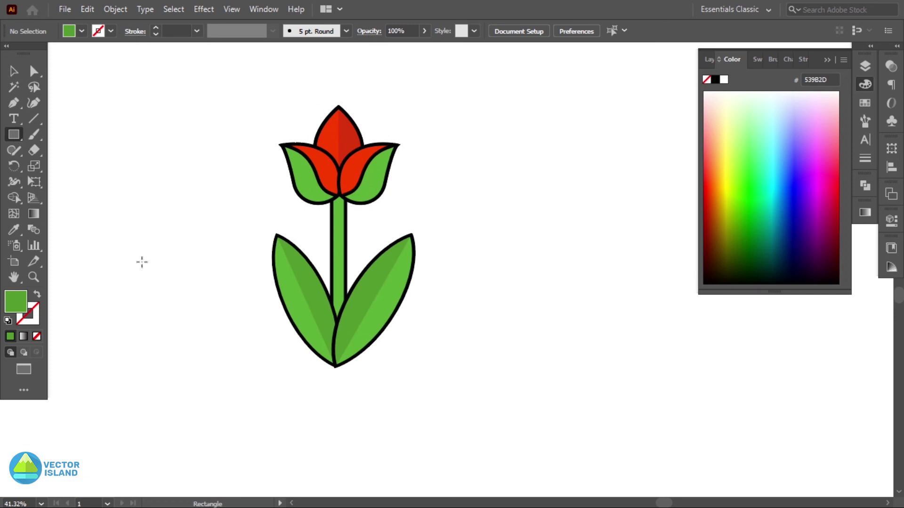
Give a rectangle left of the flower a tan ECBD8E fill and an 8 pt black outline, and move it slightly upward.
{"action": "left_click", "coordinate": [833, 334]}
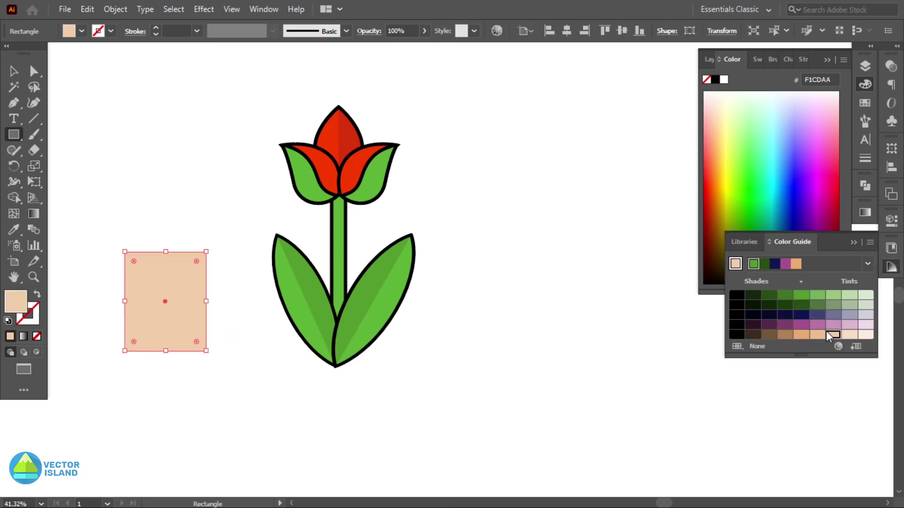
{"action": "left_click", "coordinate": [817, 335]}
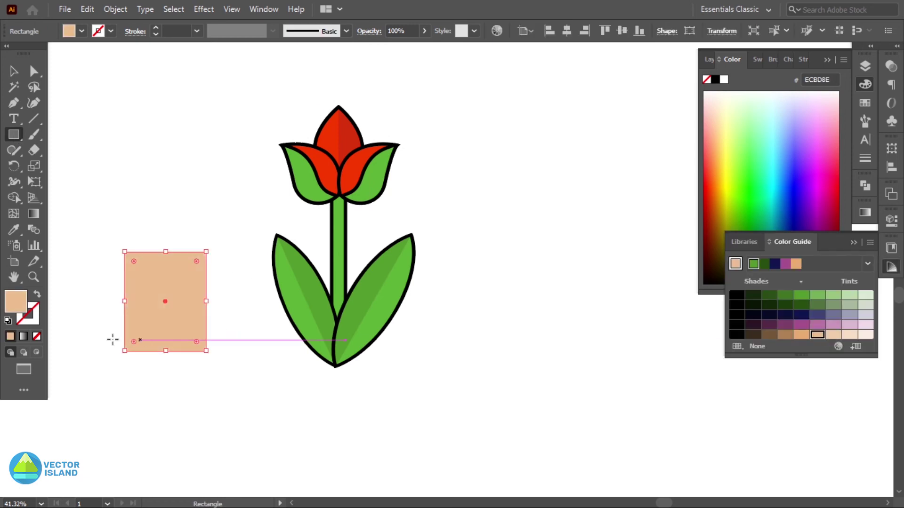
{"action": "double_click", "coordinate": [33, 320]}
{"action": "left_click", "coordinate": [39, 359]}
{"action": "left_click", "coordinate": [352, 198]}
{"action": "left_click", "coordinate": [14, 71]}
{"action": "left_click", "coordinate": [101, 160]}
{"action": "left_click_drag", "start_coordinate": [157, 284], "coordinate": [157, 272]}
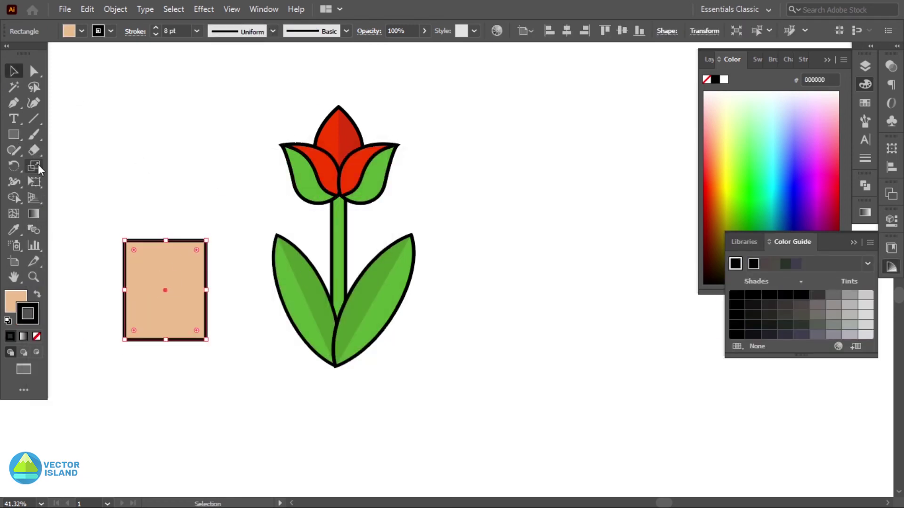
Taper the tan rectangle toward its bottom with Free Transform, then make it shorter and wider to form a pot.
{"action": "key", "text": "e"}
{"action": "mouse_move", "coordinate": [124, 340]}
{"action": "left_mouse_down"}
{"action": "mouse_move", "coordinate": [141, 339]}
{"action": "mouse_move", "coordinate": [134, 339]}
{"action": "left_mouse_up"}
{"action": "key", "text": "v"}
{"action": "left_click_drag", "start_coordinate": [164, 240], "coordinate": [167, 254]}
{"action": "left_click_drag", "start_coordinate": [202, 259], "coordinate": [212, 262]}
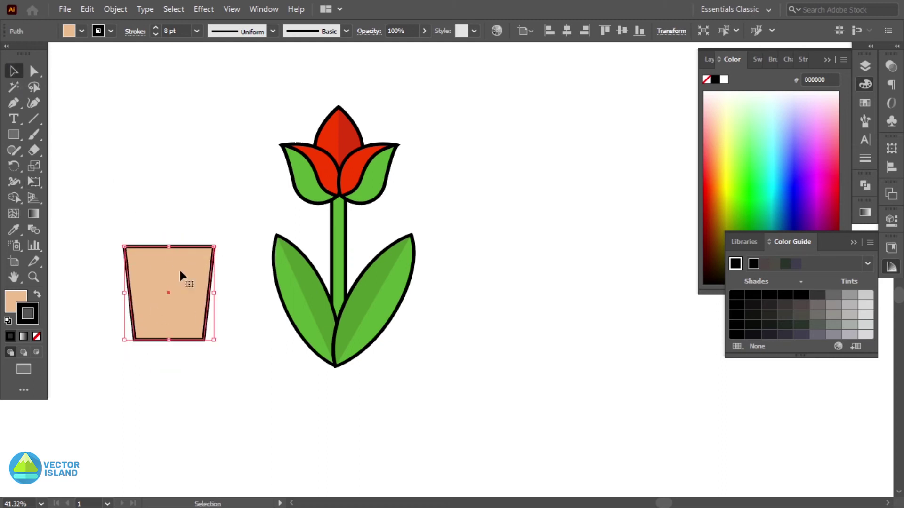
Move the tan pot slightly down and round its corners, with a smaller radius at the rim and a larger one at the base.
{"action": "left_click", "coordinate": [34, 181]}
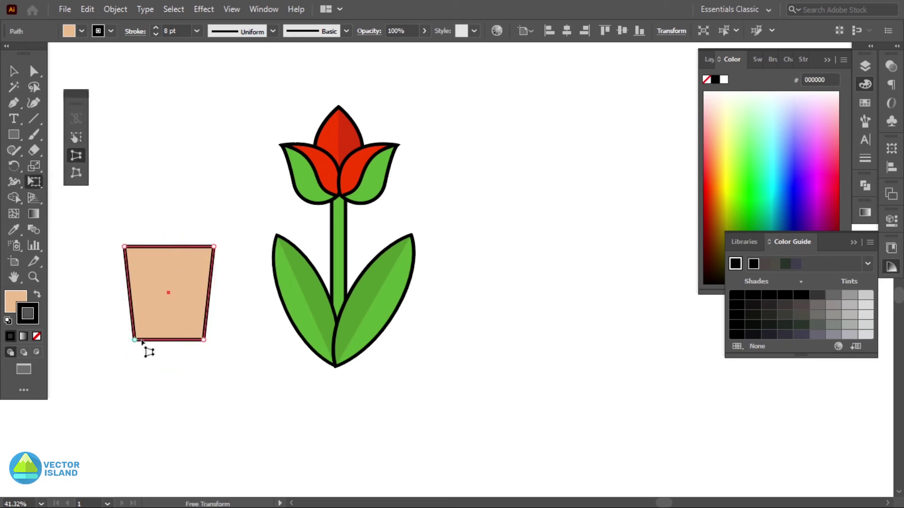
{"action": "key", "text": "v"}
{"action": "left_click", "coordinate": [69, 286]}
{"action": "key", "text": "a"}
{"action": "left_click_drag", "start_coordinate": [168, 292], "coordinate": [173, 308]}
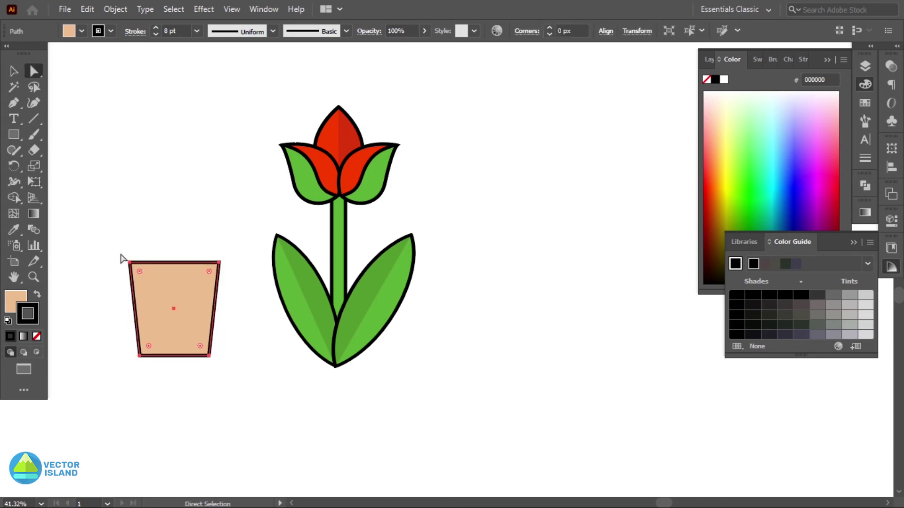
{"action": "left_click", "coordinate": [127, 262]}
{"action": "left_click_drag", "start_coordinate": [140, 274], "coordinate": [143, 280]}
{"action": "left_click_drag", "start_coordinate": [129, 347], "coordinate": [248, 378]}
{"action": "left_click_drag", "start_coordinate": [146, 349], "coordinate": [155, 341]}
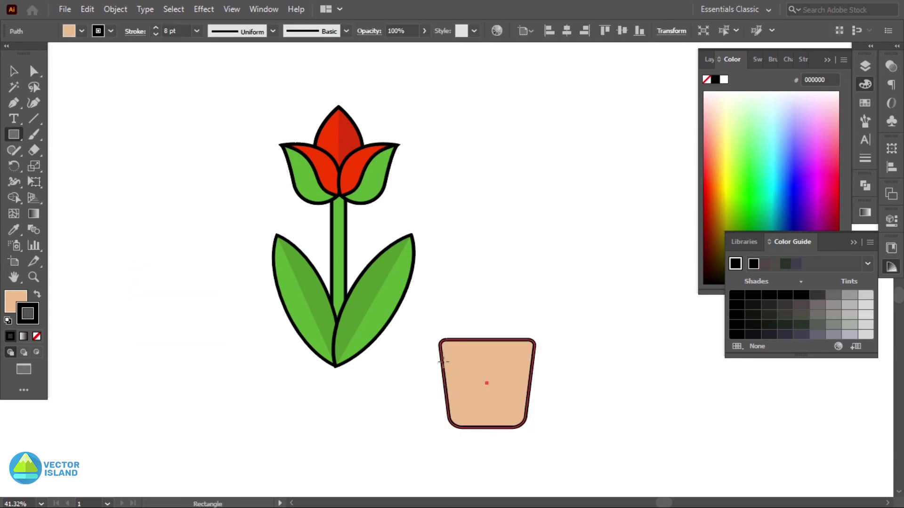
Split the pot vertically with an overlapping rectangle and Shape Builder, shade its right half darker tan, and bring the black outline to the front.
{"action": "left_click_drag", "start_coordinate": [487, 314], "coordinate": [601, 447]}
{"action": "left_click", "coordinate": [13, 71]}
{"action": "left_click_drag", "start_coordinate": [420, 308], "coordinate": [522, 375]}
{"action": "left_click", "coordinate": [14, 197]}
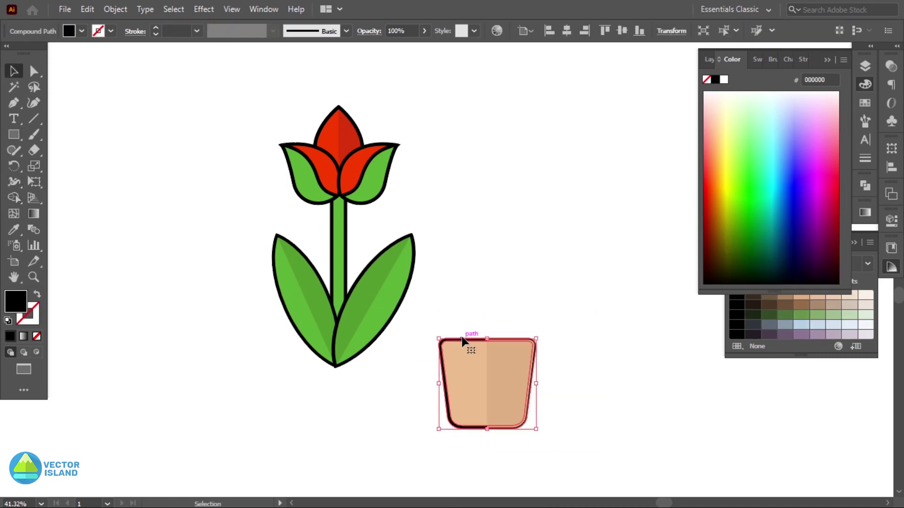
{"action": "right_click", "coordinate": [463, 340]}
{"action": "left_click", "coordinate": [676, 264]}
Place the pot centred under the stem so that it covers the base of the leaves.
{"action": "right_click", "coordinate": [521, 355]}
{"action": "key", "text": "Escape"}
{"action": "left_click_drag", "start_coordinate": [521, 355], "coordinate": [372, 367]}
{"action": "left_click", "coordinate": [422, 376]}
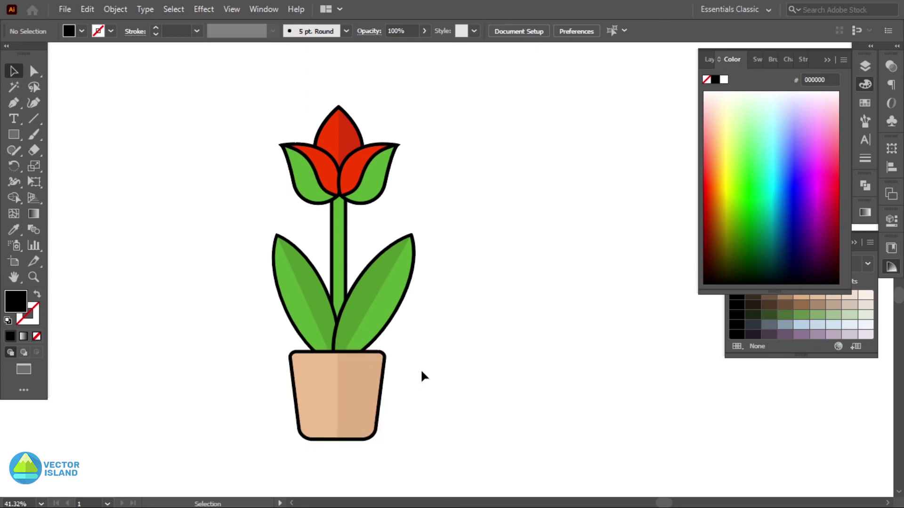
Scale the flower head down slightly and keep it centred on top of the stem.
{"action": "left_click", "coordinate": [372, 149]}
{"action": "mouse_move", "coordinate": [392, 199]}
{"action": "left_mouse_down"}
{"action": "mouse_move", "coordinate": [369, 169]}
{"action": "mouse_move", "coordinate": [384, 191]}
{"action": "left_mouse_up"}
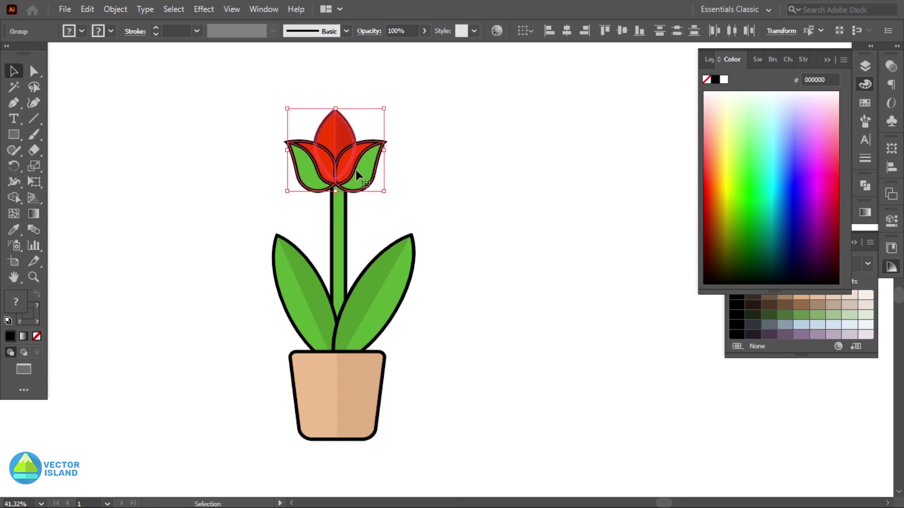
{"action": "left_click", "coordinate": [422, 184]}
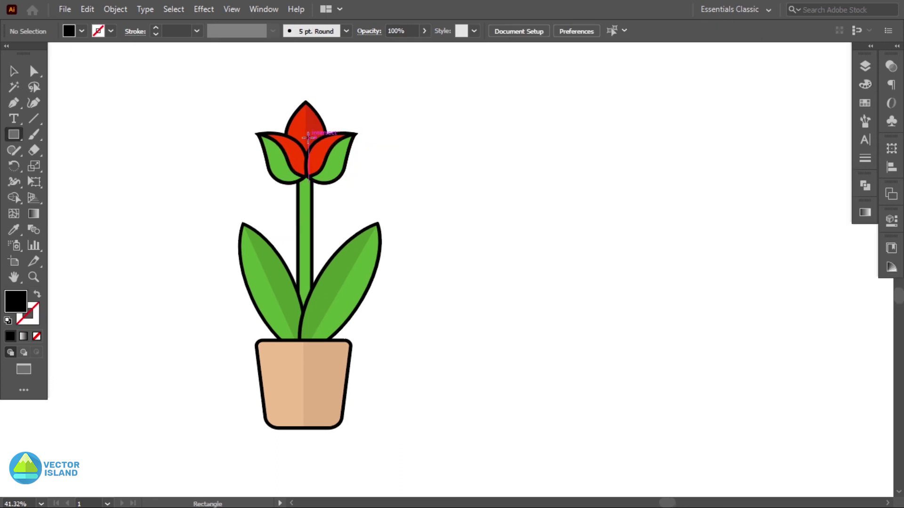
Draw a tall rectangle from the right petal's tip outward and shift its right edge outward and down to form a slanted shadow shape.
{"action": "left_click_drag", "start_coordinate": [352, 135], "coordinate": [432, 429]}
{"action": "key", "text": "a"}
{"action": "scroll", "coordinate": [419, 100], "scroll_direction": "down", "scroll_amount": 1}
{"action": "left_click_drag", "start_coordinate": [420, 99], "coordinate": [534, 428]}
{"action": "key", "text": "v"}
{"action": "key", "text": "ctrl+shift+a"}
{"action": "left_click", "coordinate": [369, 192]}
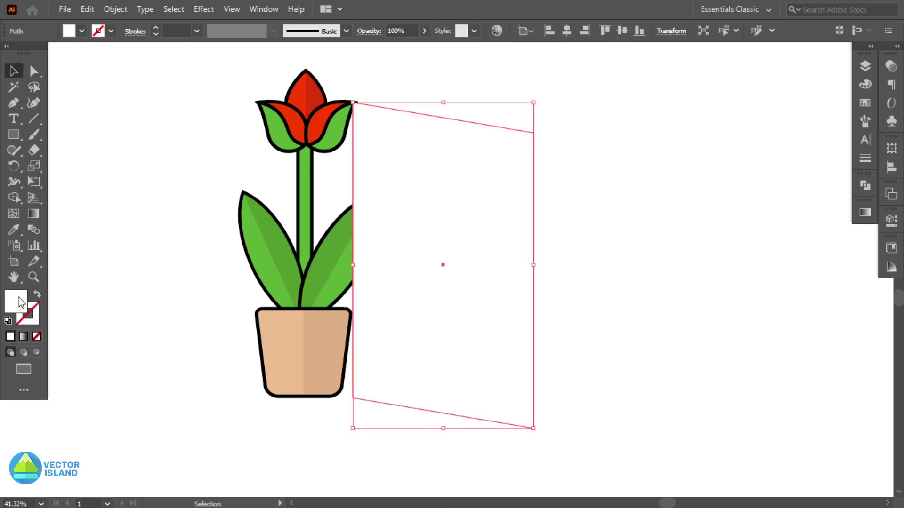
Fill the slanted shape with grey D8D7D2 and place it behind the plant.
{"action": "double_click", "coordinate": [21, 302]}
{"action": "type", "text": "D8D7D2"}
{"action": "left_click", "coordinate": [363, 198]}
Add three anchor points along the left edge of the grey shadow shape.
{"action": "left_click_drag", "start_coordinate": [14, 103], "coordinate": [57, 117]}
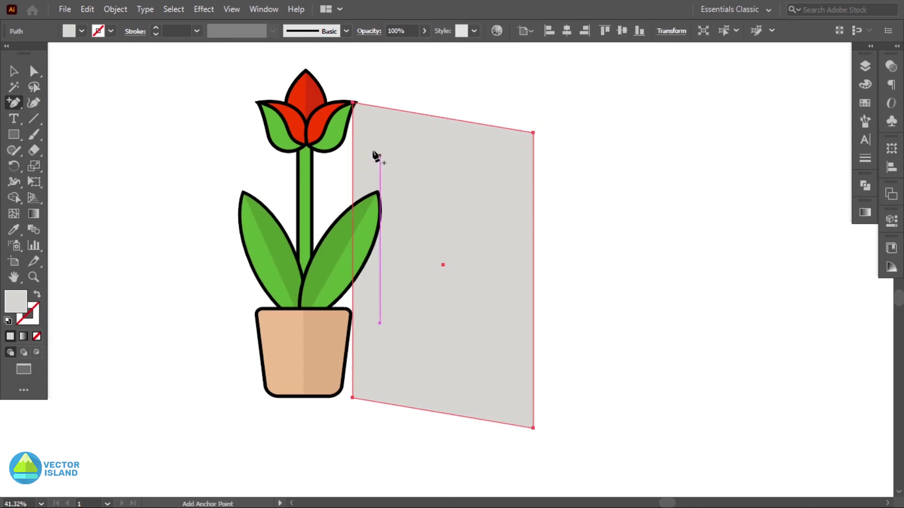
{"action": "left_click", "coordinate": [354, 144]}
{"action": "left_click", "coordinate": [353, 254]}
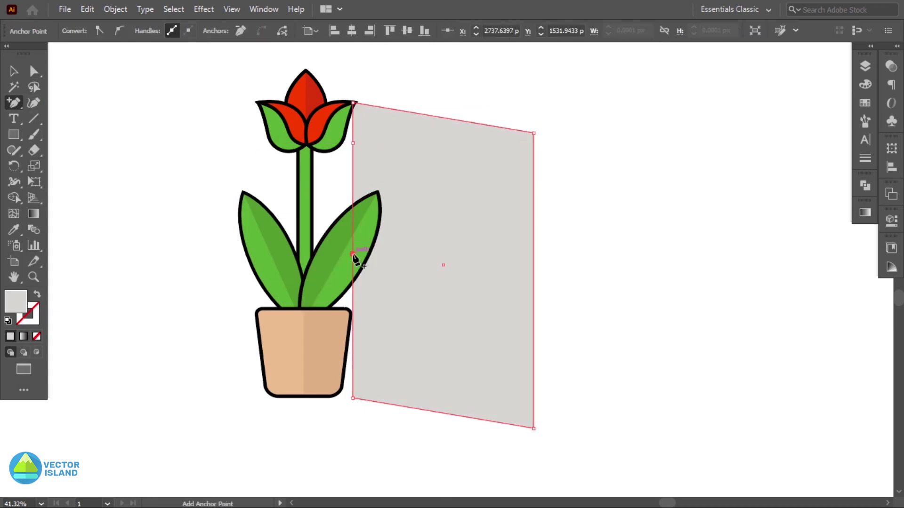
{"action": "left_click", "coordinate": [352, 336]}
Move the shadow's lower-left corner and its three added anchor points inward so the left edge hides behind the stem and pot.
{"action": "key", "text": "a"}
{"action": "left_click_drag", "start_coordinate": [353, 398], "coordinate": [304, 397]}
{"action": "key", "text": "ctrl+z"}
{"action": "left_click", "coordinate": [442, 382]}
{"action": "left_click_drag", "start_coordinate": [352, 336], "coordinate": [311, 314]}
{"action": "left_click_drag", "start_coordinate": [352, 254], "coordinate": [311, 245]}
{"action": "left_click_drag", "start_coordinate": [353, 143], "coordinate": [312, 139]}
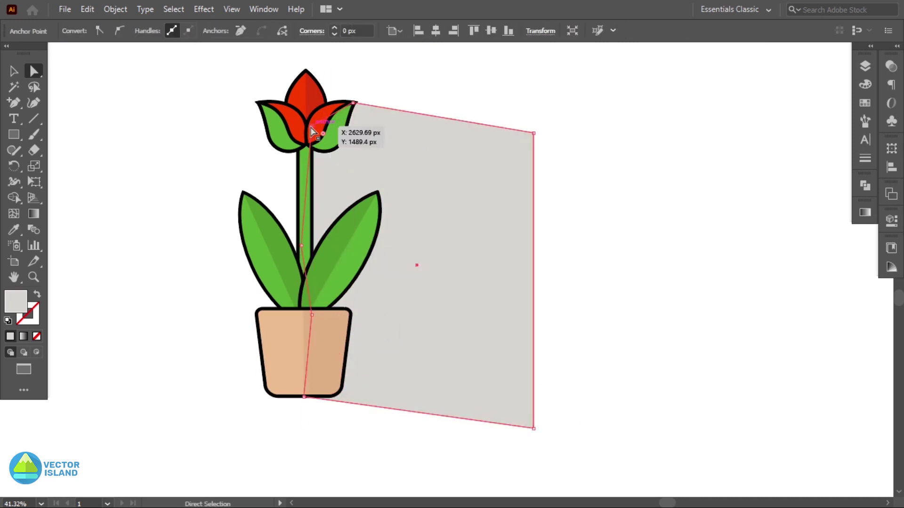
Shift the shadow's two right corners down and slightly inward, and align its upper-left corner with the right petal's tip.
{"action": "key", "text": "v"}
{"action": "left_click", "coordinate": [239, 153]}
{"action": "key", "text": "ctrl+a"}
{"action": "key", "text": "a"}
{"action": "left_click_drag", "start_coordinate": [520, 112], "coordinate": [563, 440]}
{"action": "left_click_drag", "start_coordinate": [533, 428], "coordinate": [523, 443]}
{"action": "mouse_move", "coordinate": [354, 103]}
{"action": "left_mouse_down"}
{"action": "mouse_move", "coordinate": [360, 98]}
{"action": "mouse_move", "coordinate": [356, 105]}
{"action": "left_mouse_up"}
{"action": "left_click", "coordinate": [400, 110]}
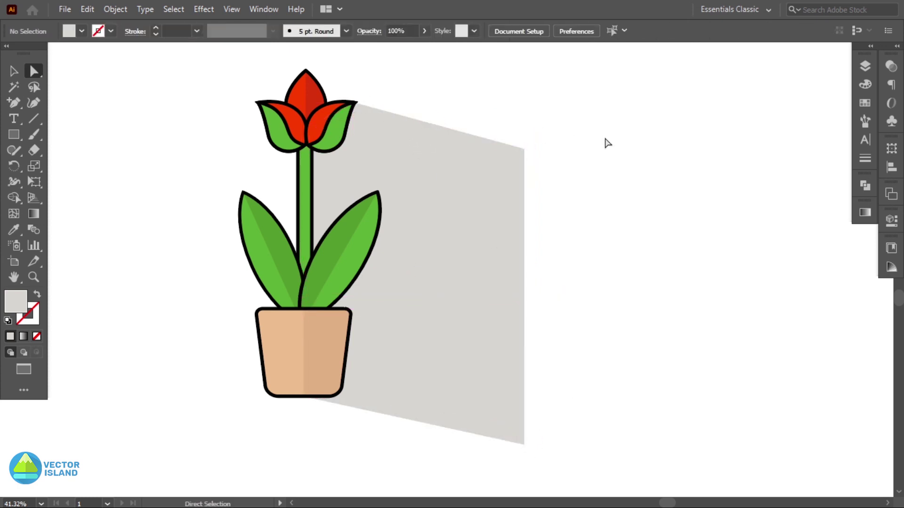
Apply a linear gradient fill at 0° to the shadow shape behind the plant.
{"action": "scroll", "coordinate": [610, 145], "scroll_direction": "up", "scroll_amount": 1}
{"action": "key", "text": "v"}
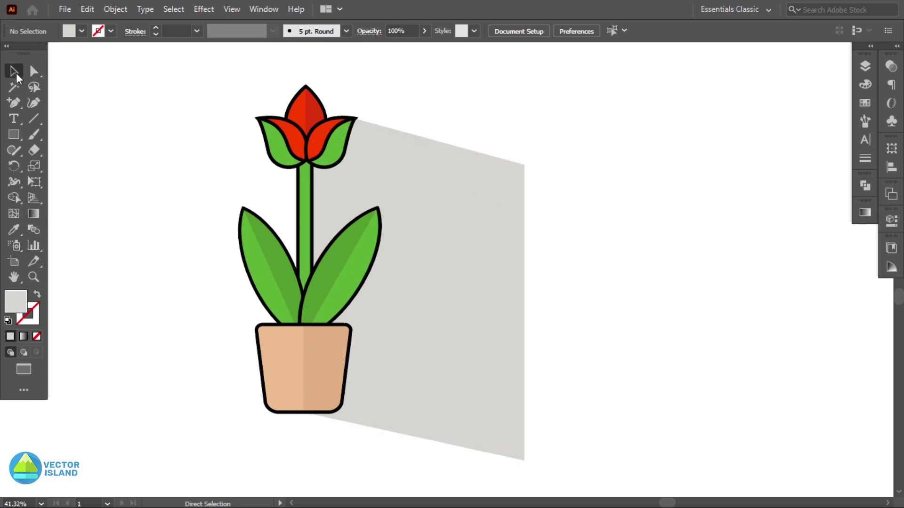
{"action": "left_click", "coordinate": [447, 175]}
{"action": "left_click", "coordinate": [864, 212]}
{"action": "left_click", "coordinate": [775, 312]}
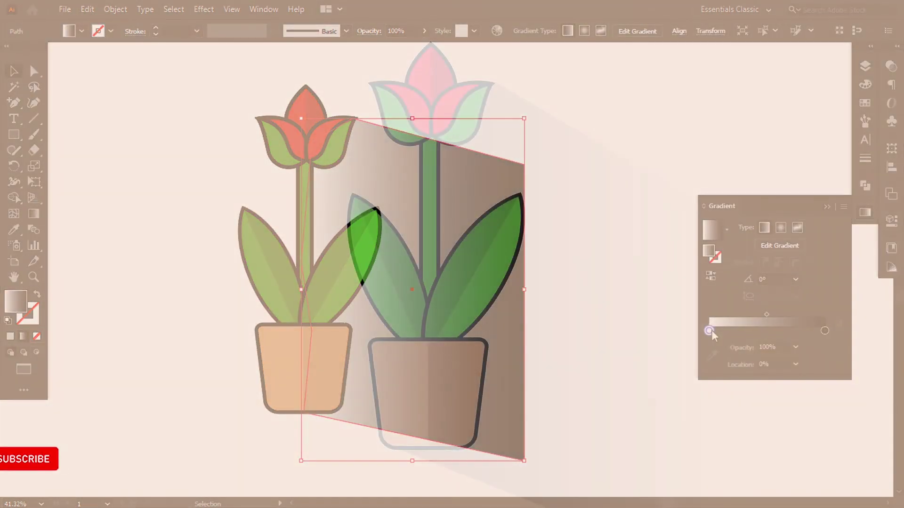